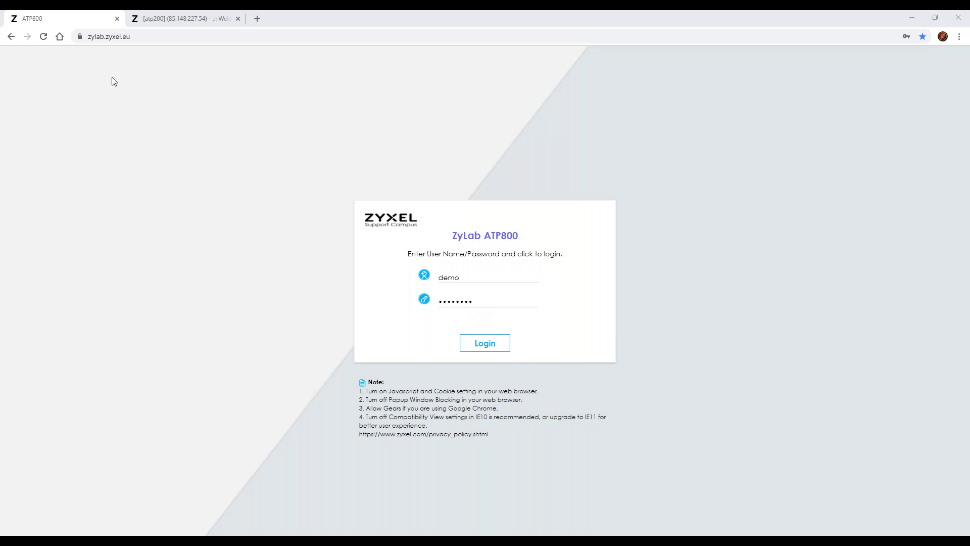
Select the login page's web address, then switch to the ATP200 firewall session.
click(142, 34)
key(ctrl+a)
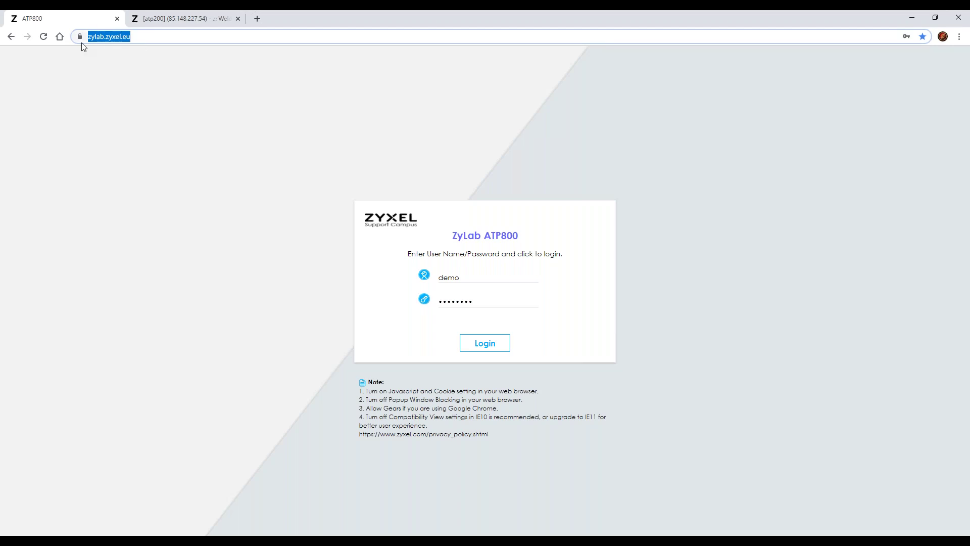
click(161, 19)
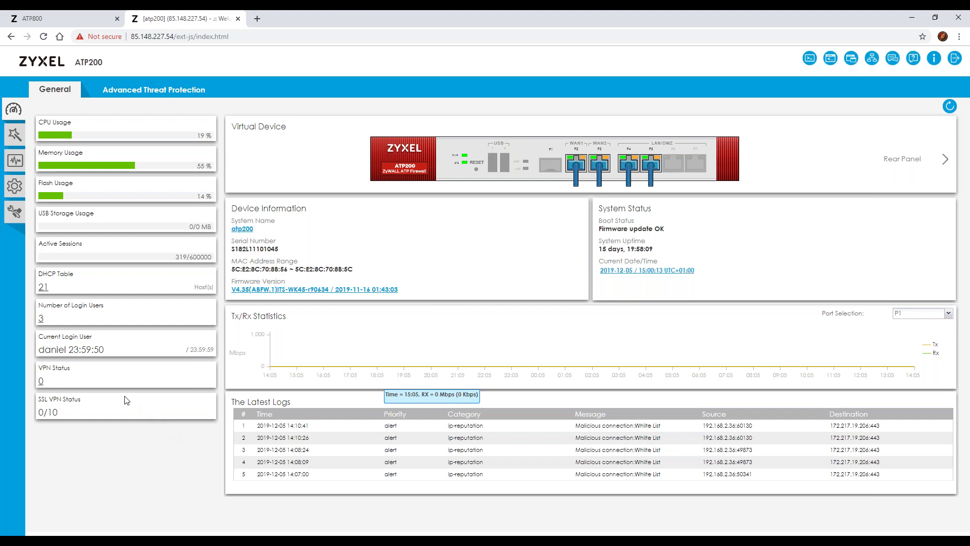
Select the first latest-log entry and flip the Virtual Device to Rear Panel and back to Front Panel.
mouse_move(266, 382)
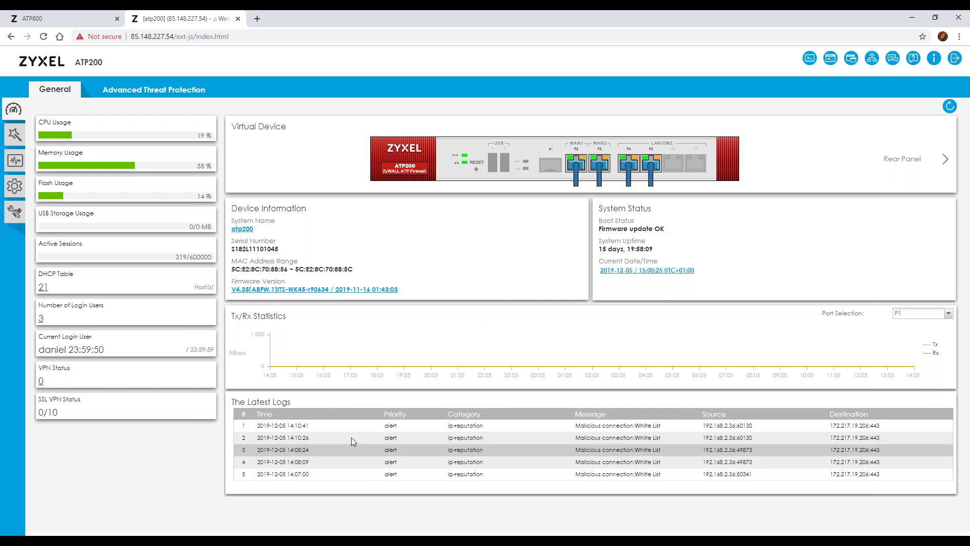
click(524, 426)
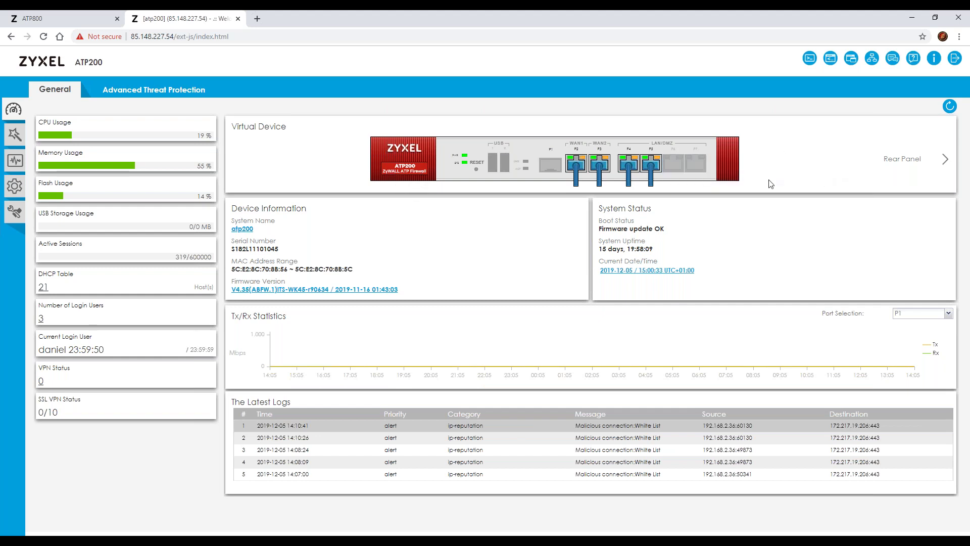
click(946, 159)
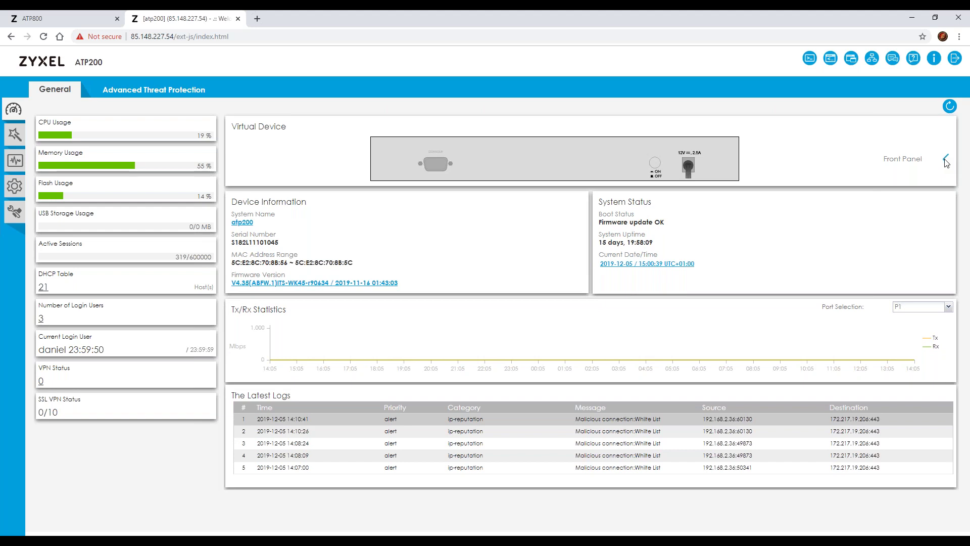
click(945, 159)
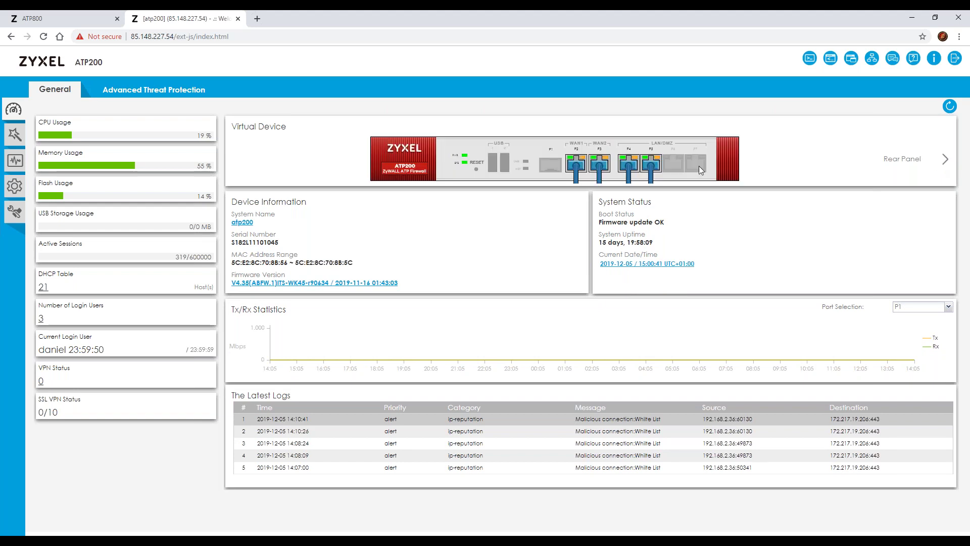
View the Advanced Threat Protection charts and Reputation Filter circles, then bring up the Quick Setup wizards.
click(143, 92)
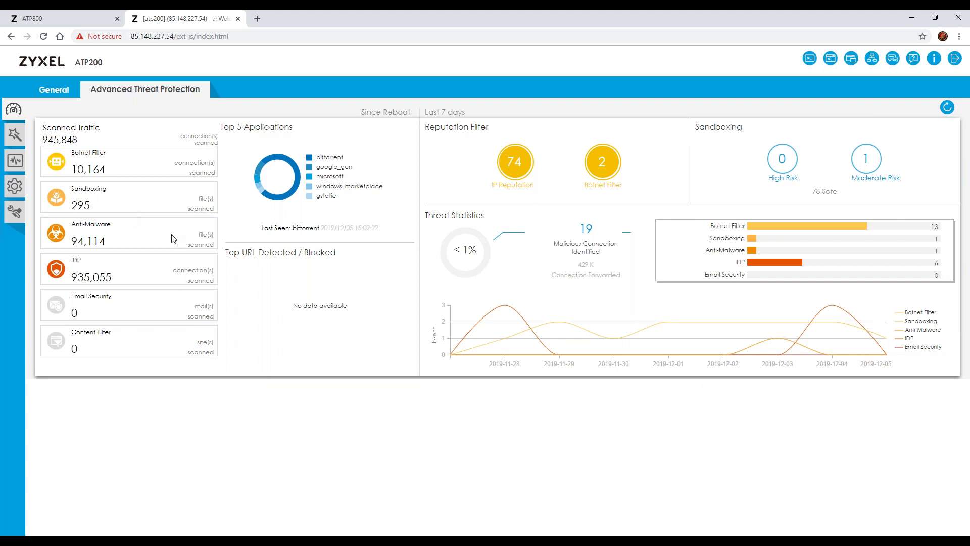
mouse_move(292, 198)
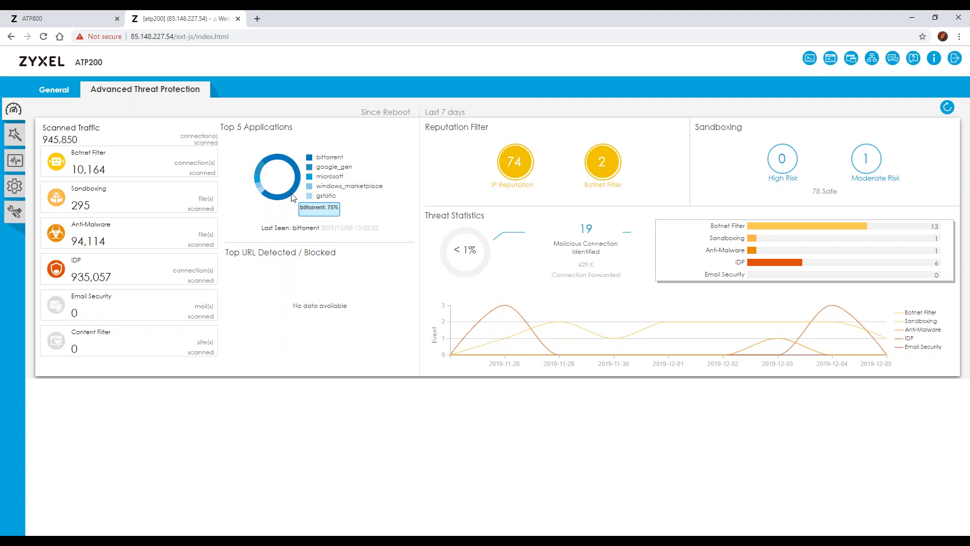
mouse_move(608, 172)
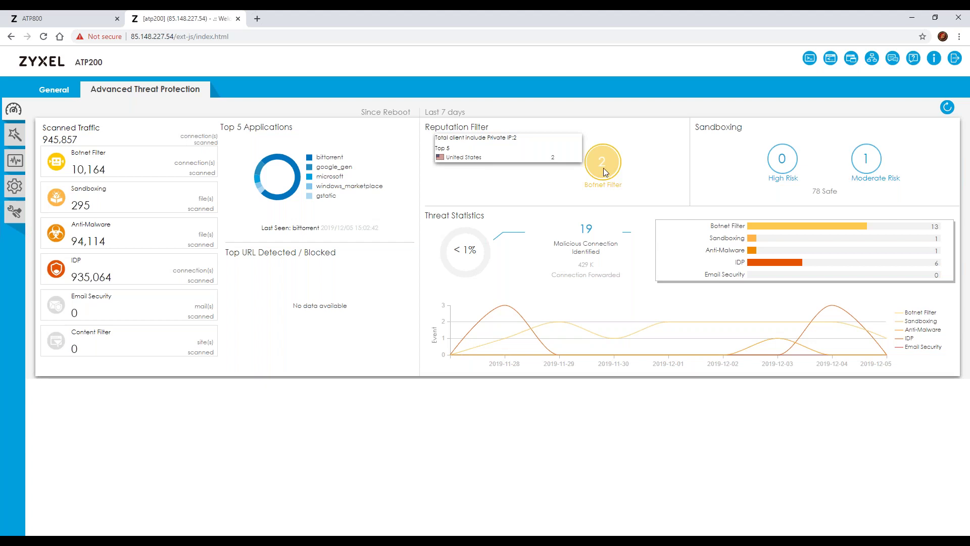
mouse_move(520, 169)
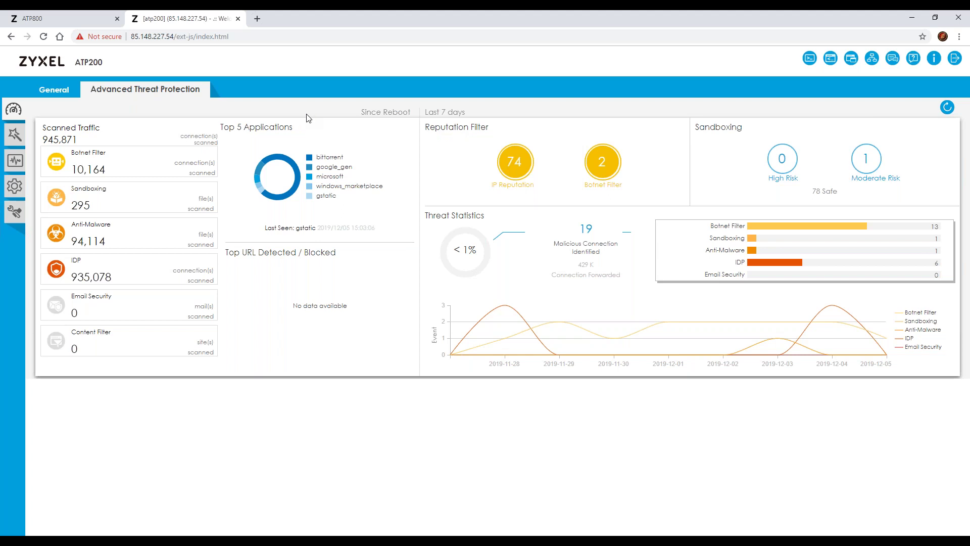
click(20, 136)
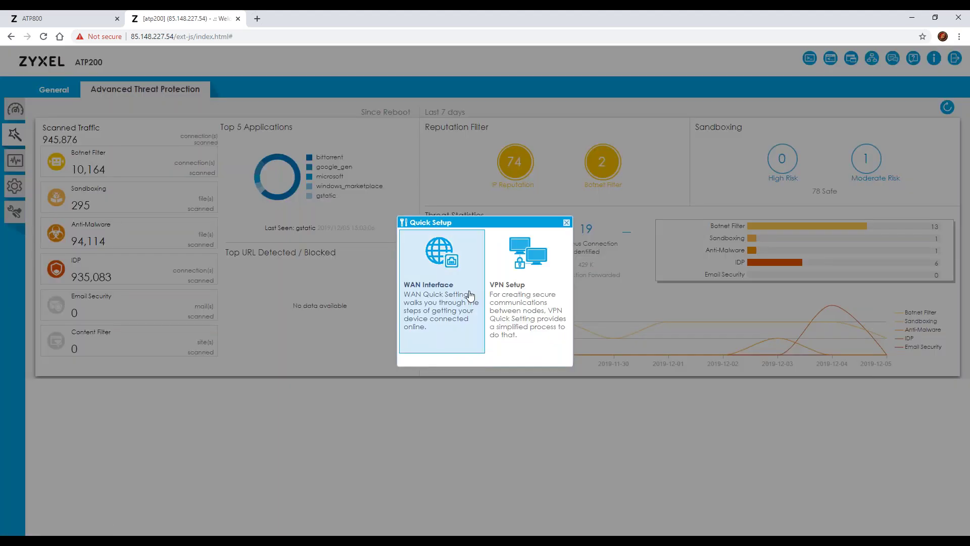
click(567, 223)
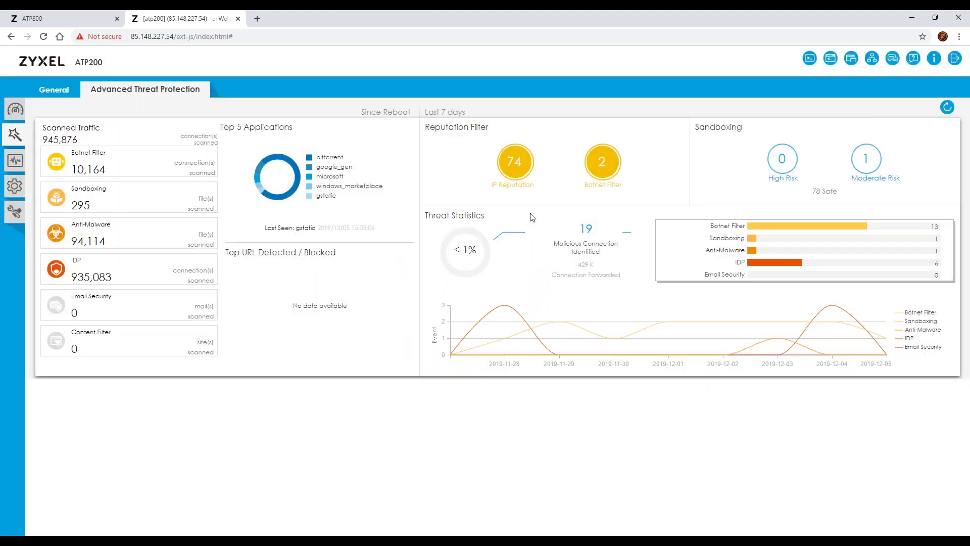
In Monitor, page the App Patrol statistics forward and back, then show Content Filter statistics.
click(17, 164)
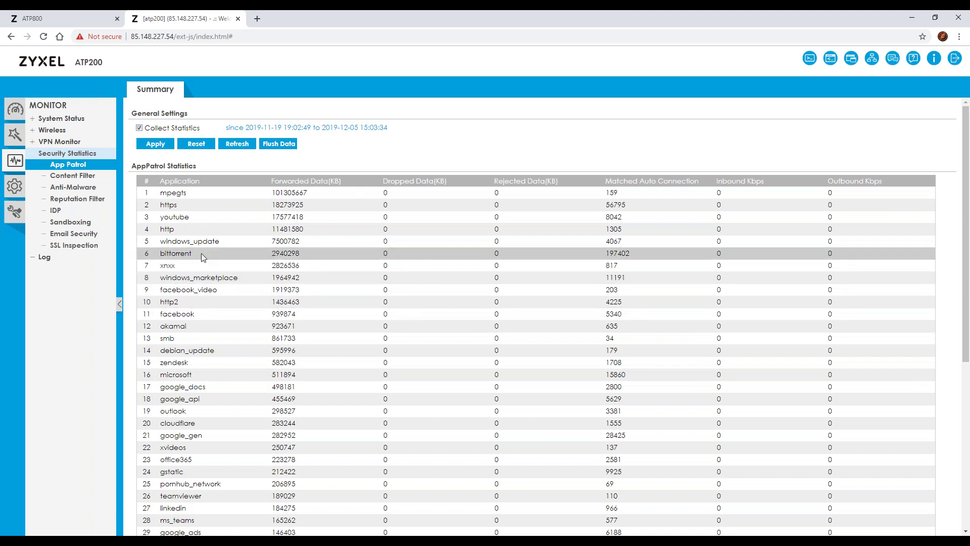
scroll(242, 342, down, 5)
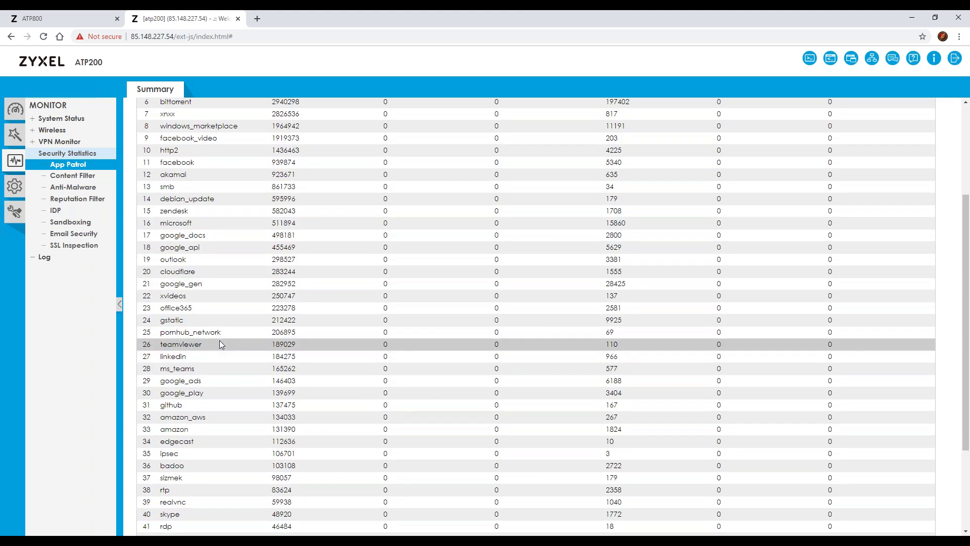
scroll(212, 432, down, 1)
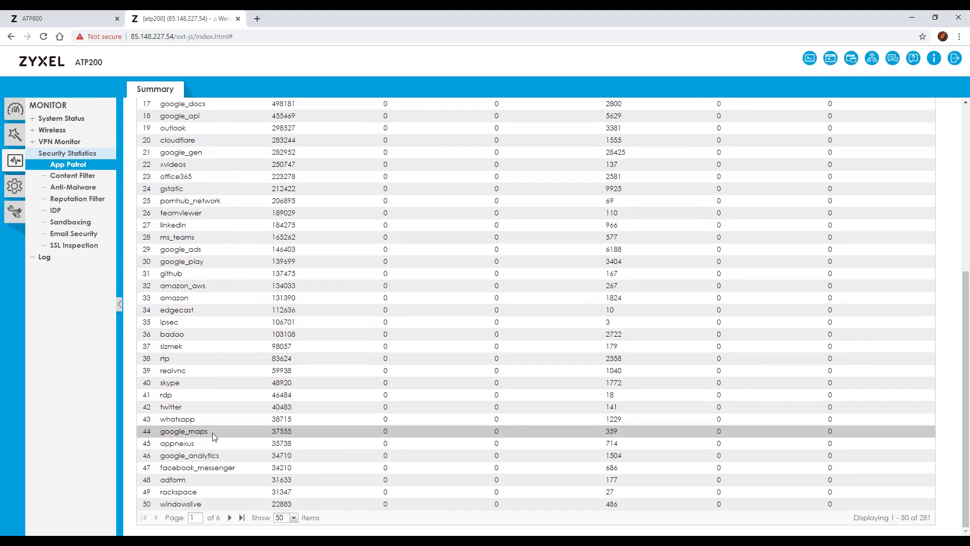
click(231, 519)
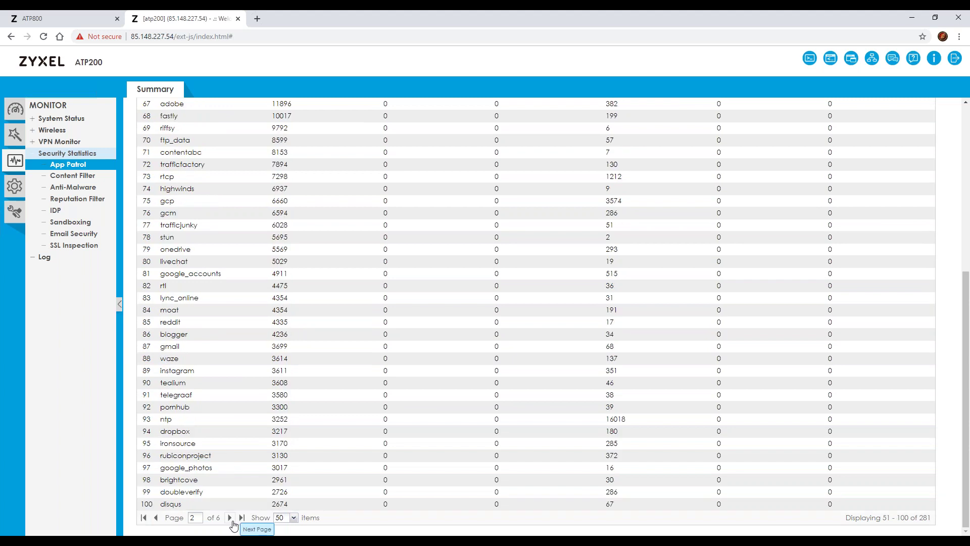
click(157, 518)
click(76, 179)
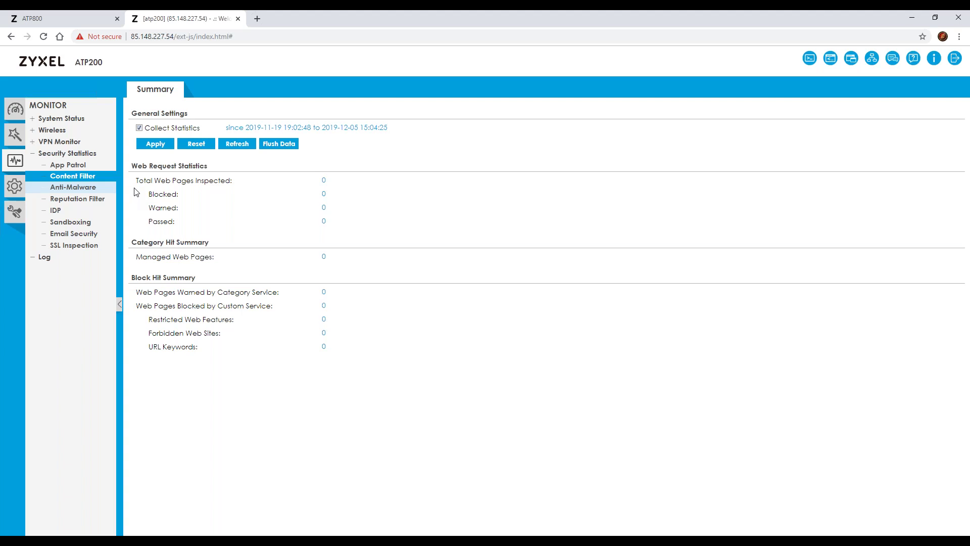
Select the first detected virus in Anti-Malware statistics, then switch to Reputation Filter statistics.
click(66, 188)
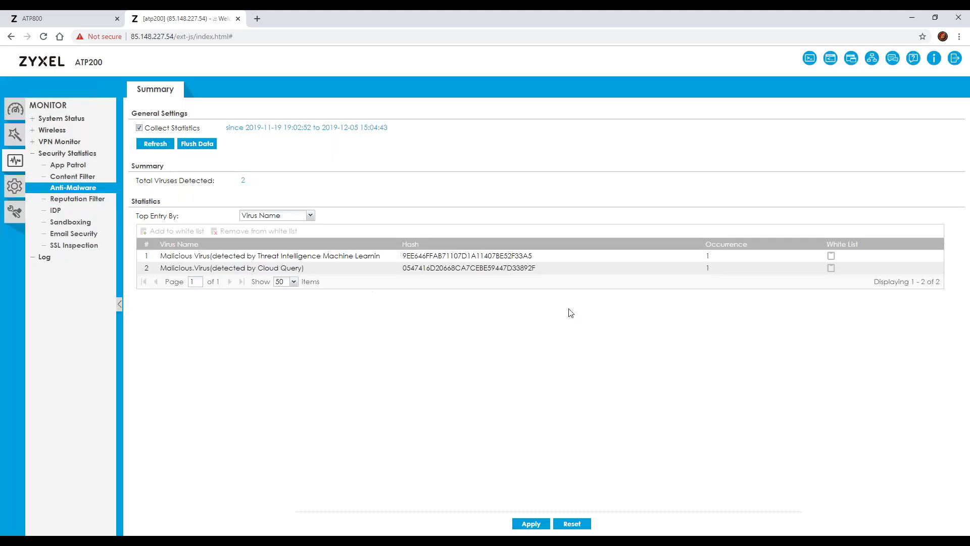
click(323, 260)
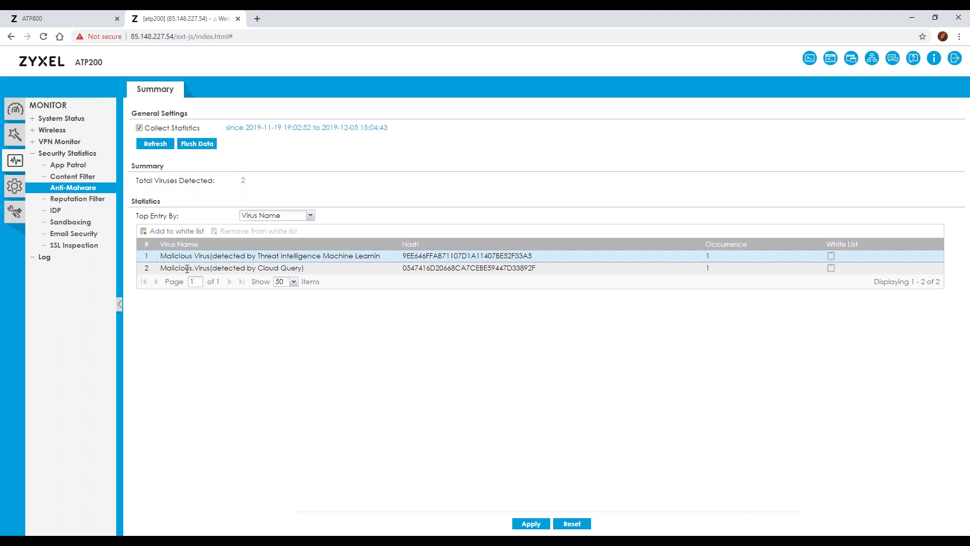
click(76, 199)
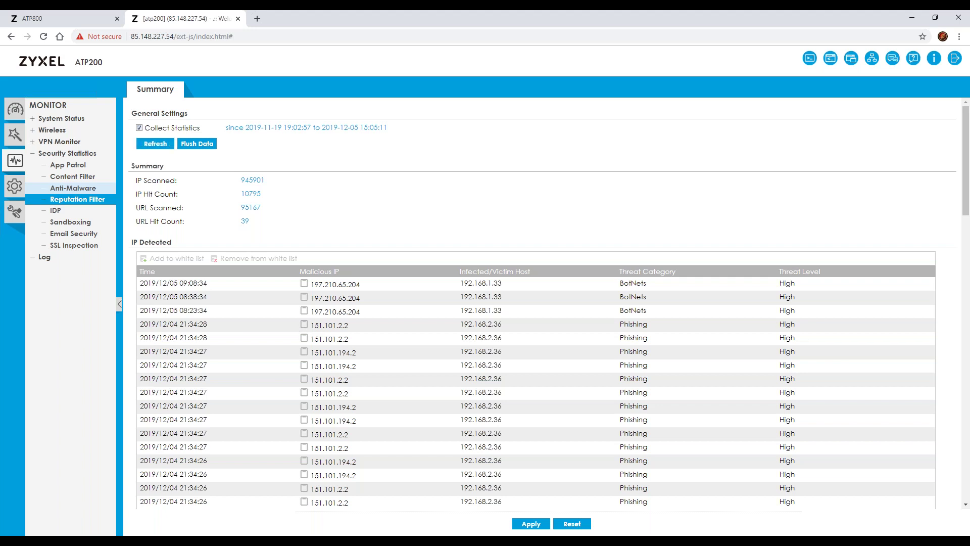
Show the IDP statistics under Security Statistics.
click(65, 211)
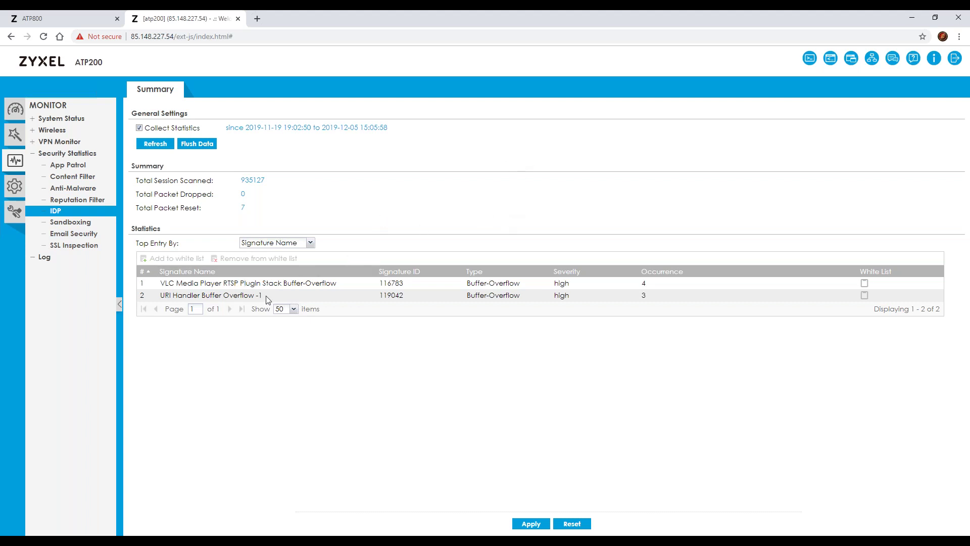
Highlight and deselect the VLC Media Player signature, then show Sandboxing statistics.
drag(162, 282, 240, 283)
click(428, 221)
click(70, 223)
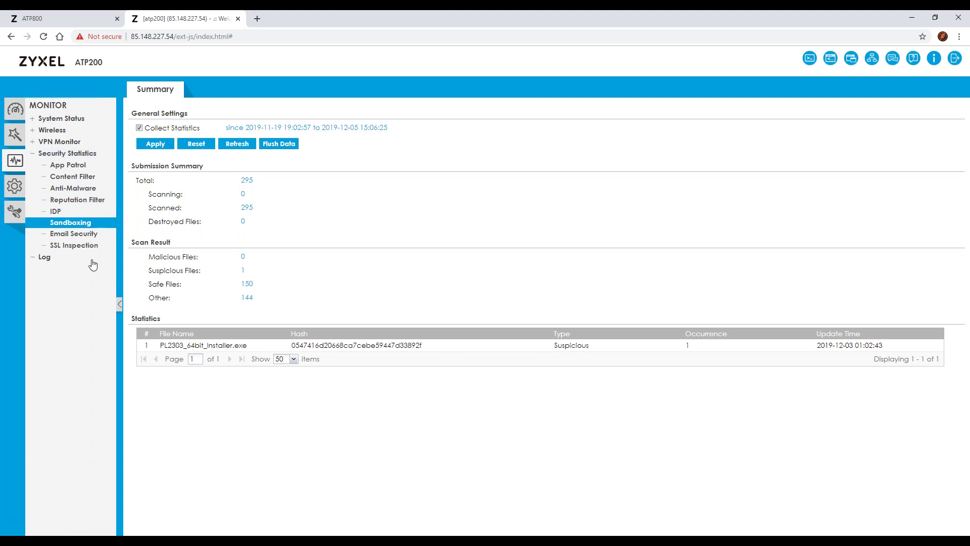
Filter View Log to the Sandboxing category and highlight the scanning message in row 494.
click(46, 258)
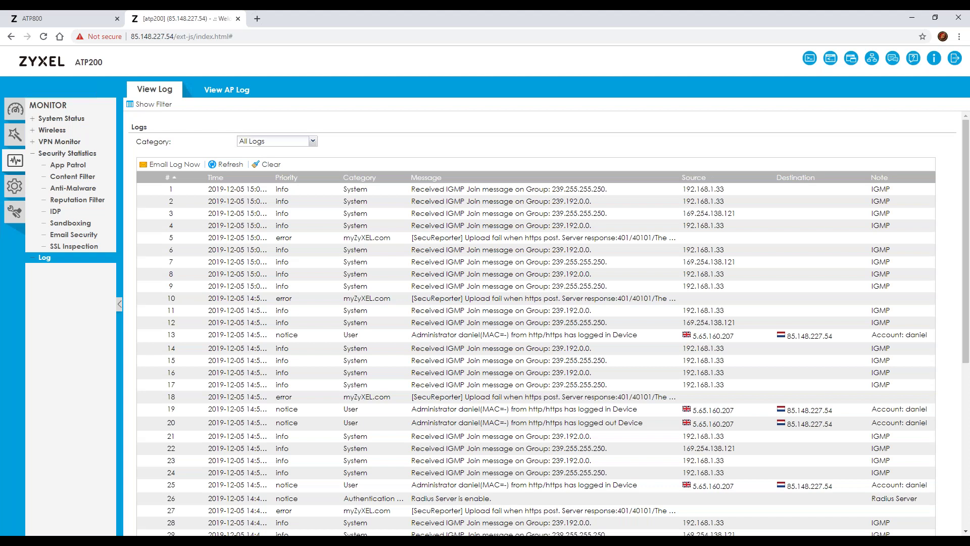
click(313, 141)
scroll(281, 250, down, 3)
scroll(281, 249, down, 5)
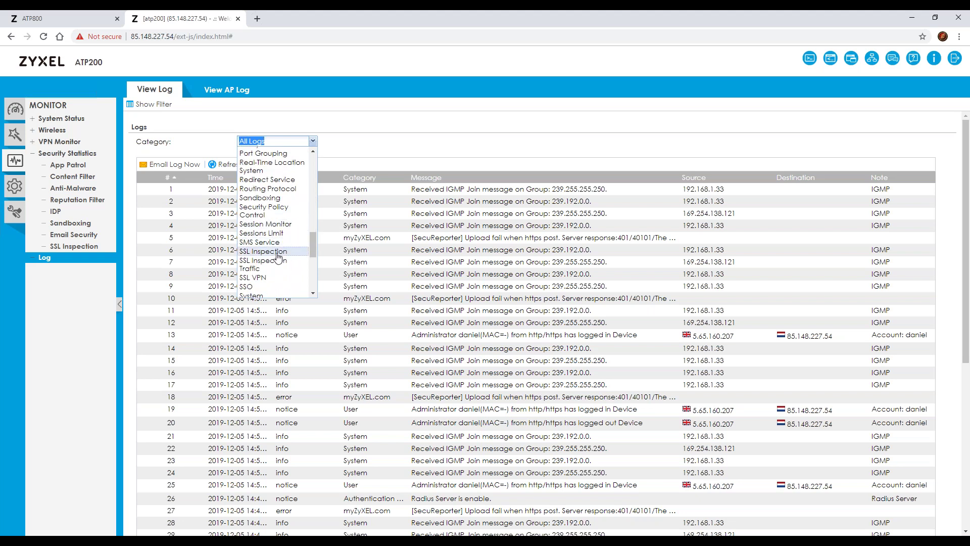
click(278, 198)
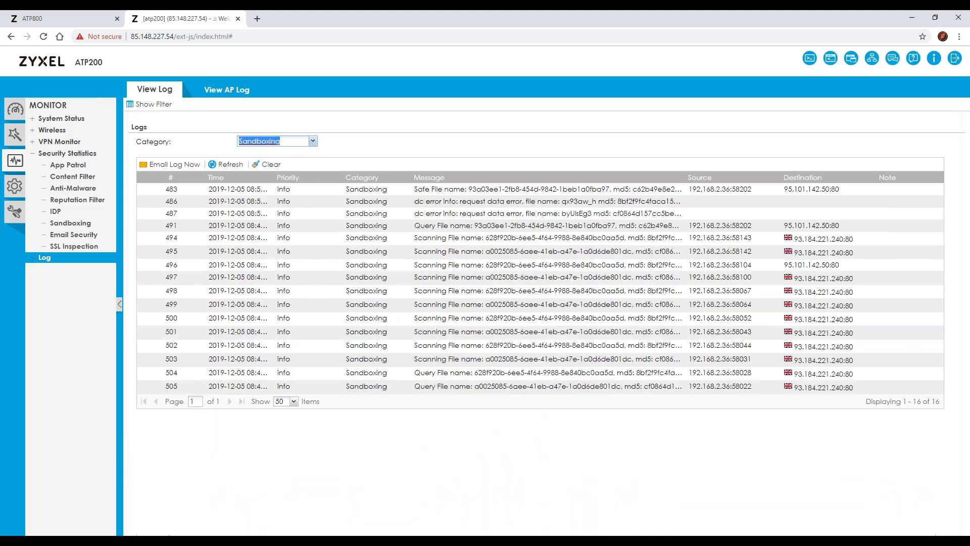
drag(414, 238, 650, 238)
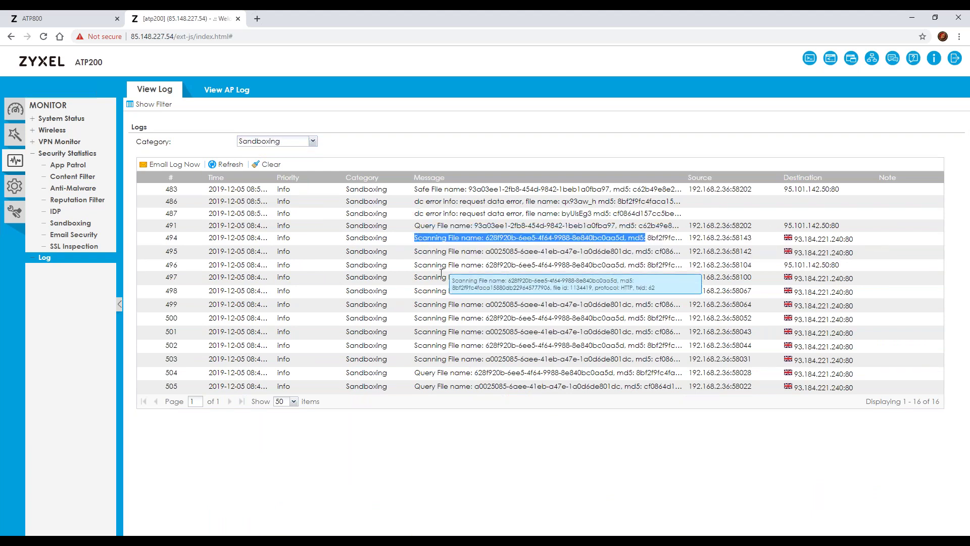
click(844, 230)
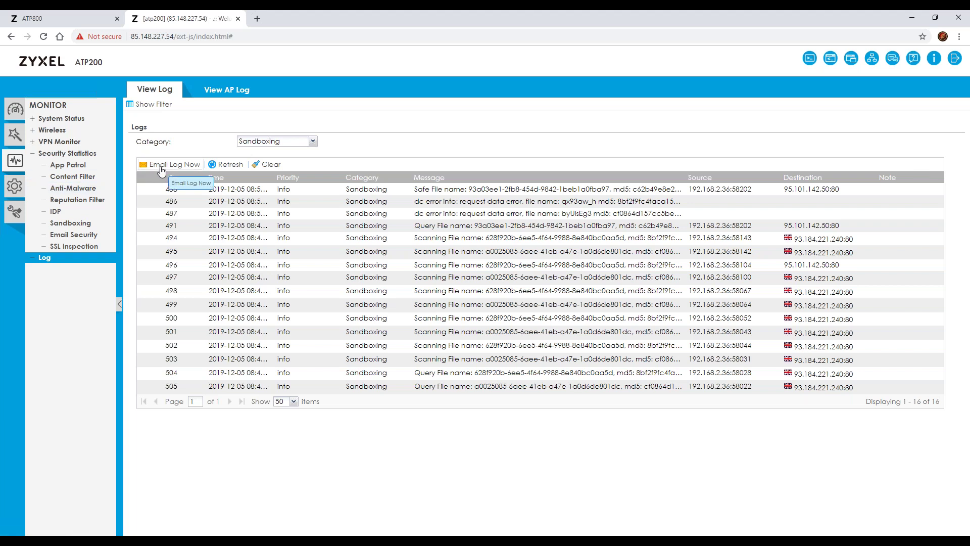
In Configuration, browse the Ethernet and VLAN interface tabs, returning to Ethernet.
click(13, 186)
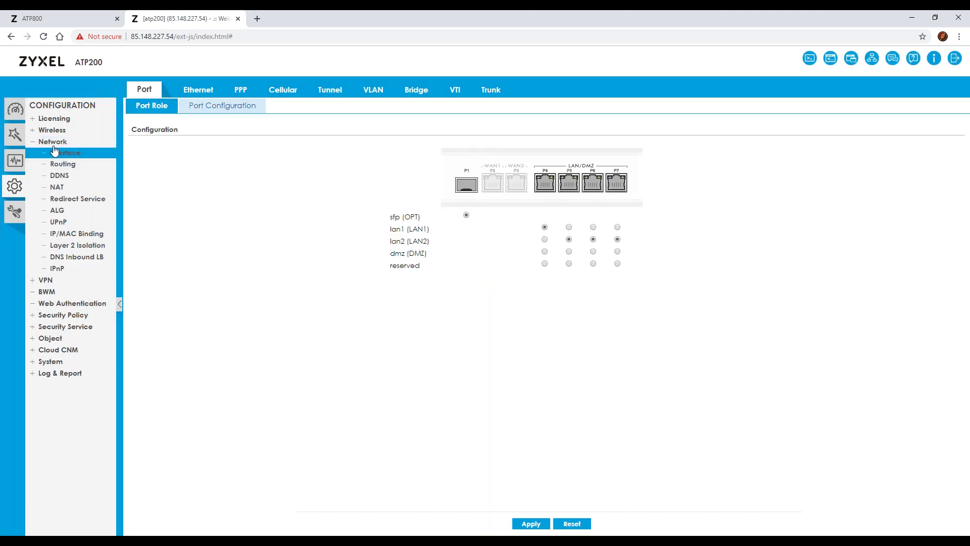
click(198, 91)
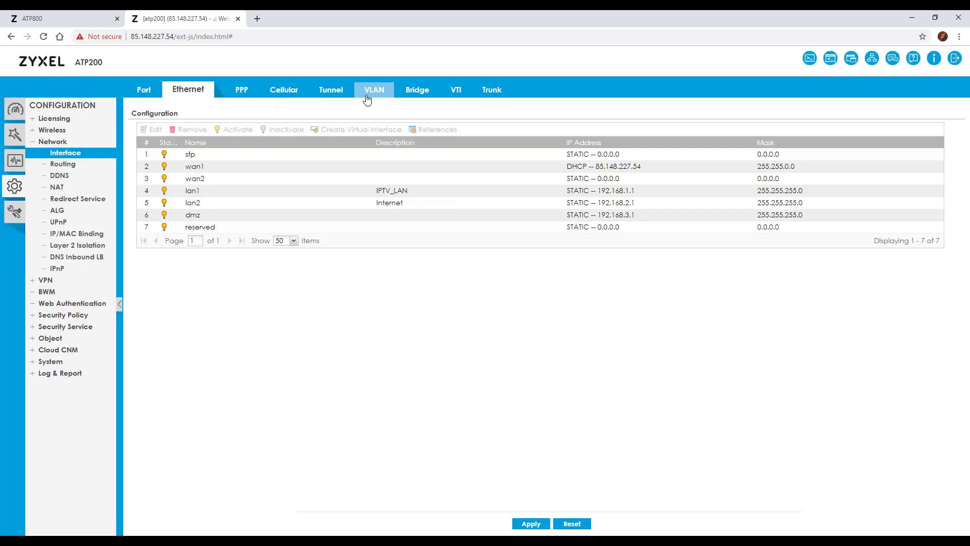
click(372, 92)
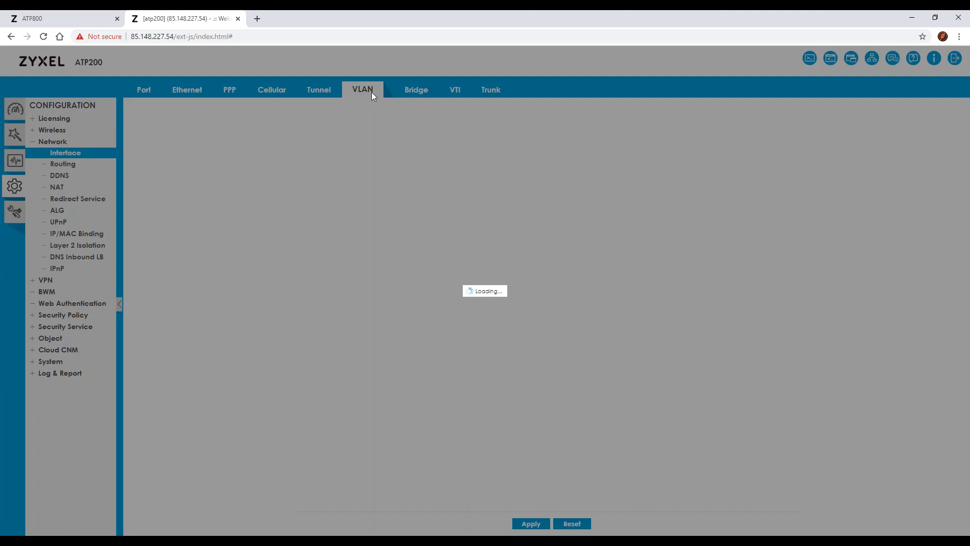
click(190, 94)
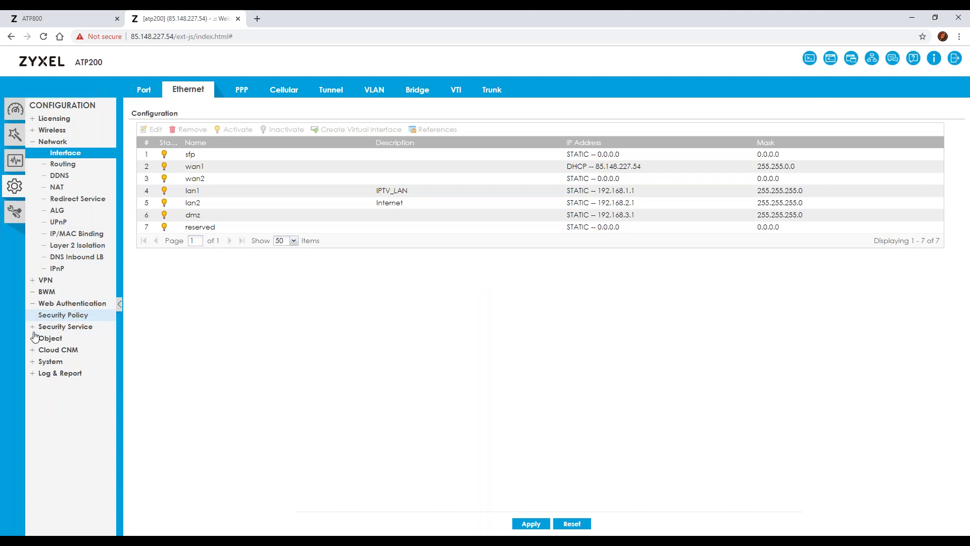
Expand Security Service and view the App Patrol, then Content Filter, settings.
click(32, 329)
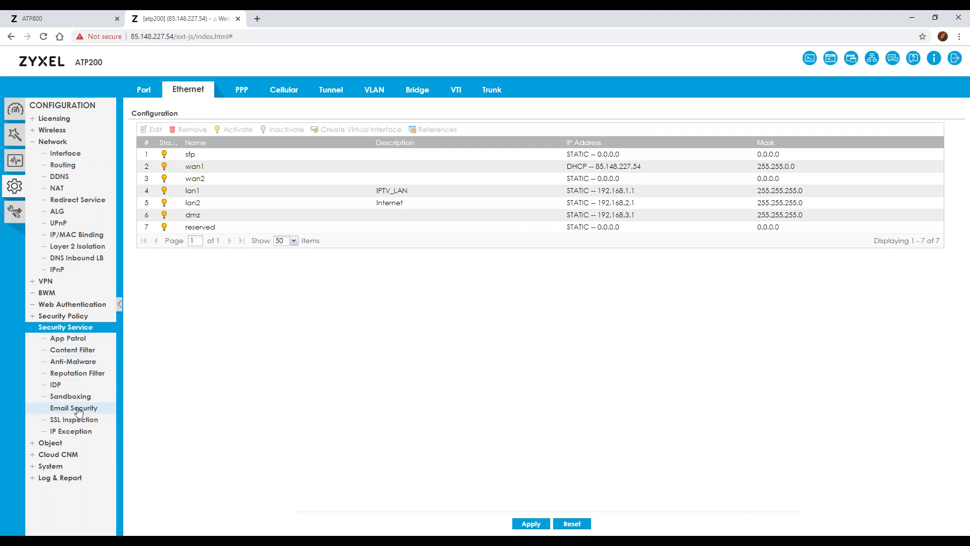
click(97, 338)
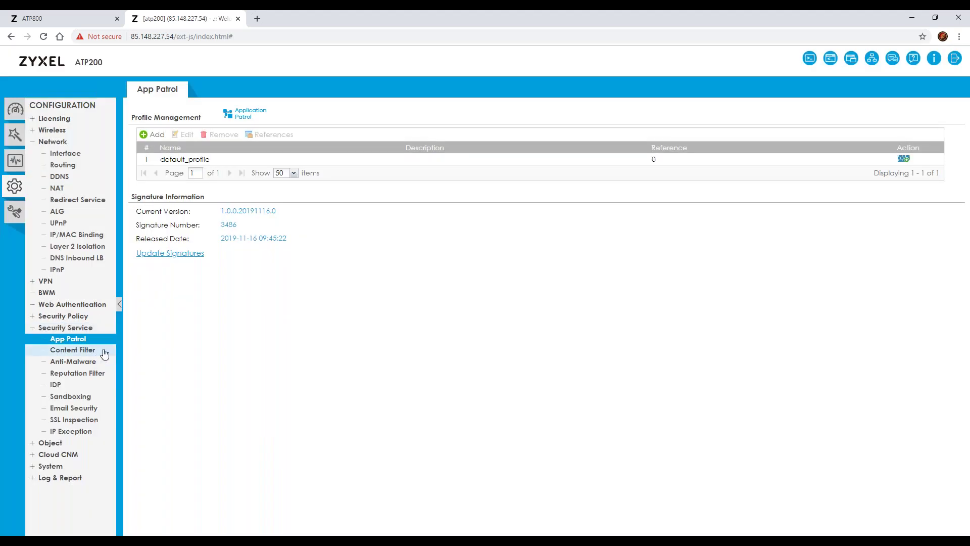
click(101, 352)
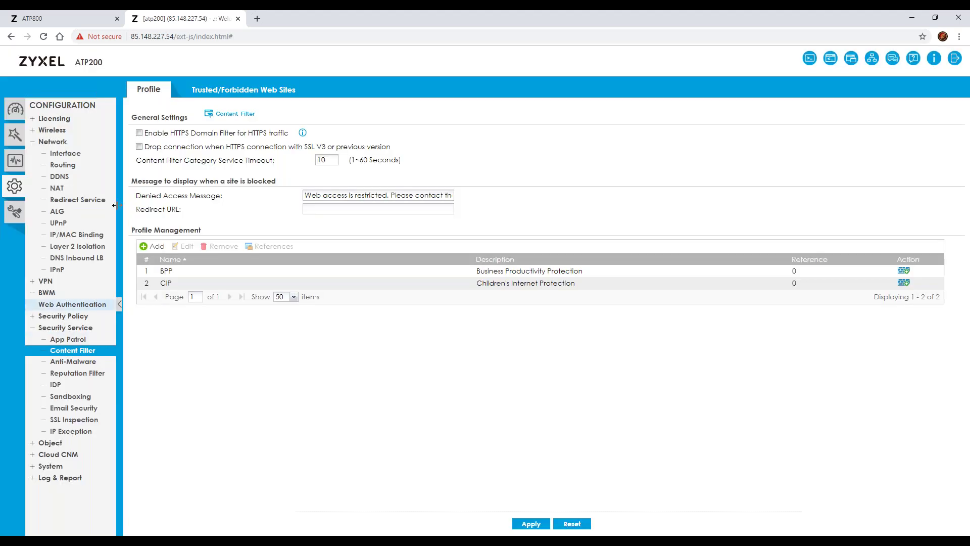
double_click(191, 273)
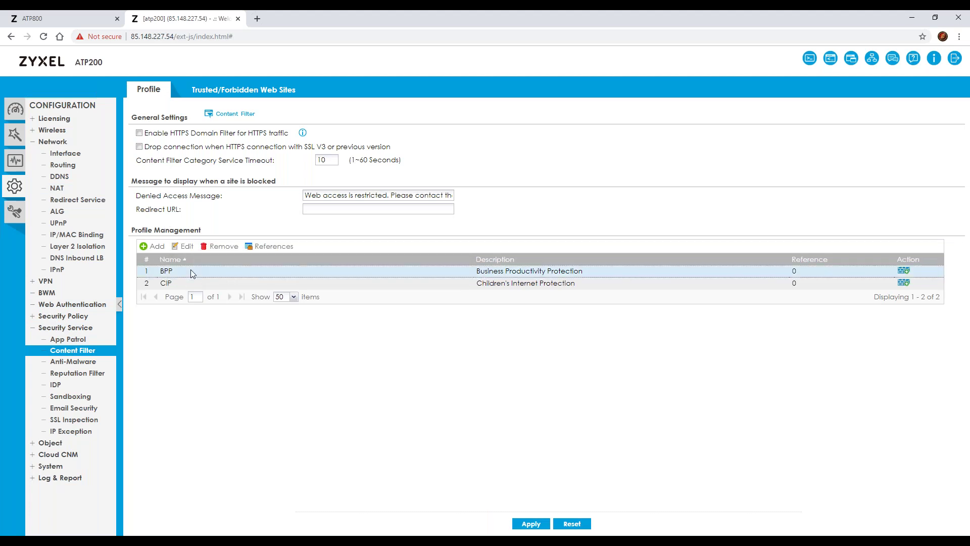
scroll(384, 275, down, 5)
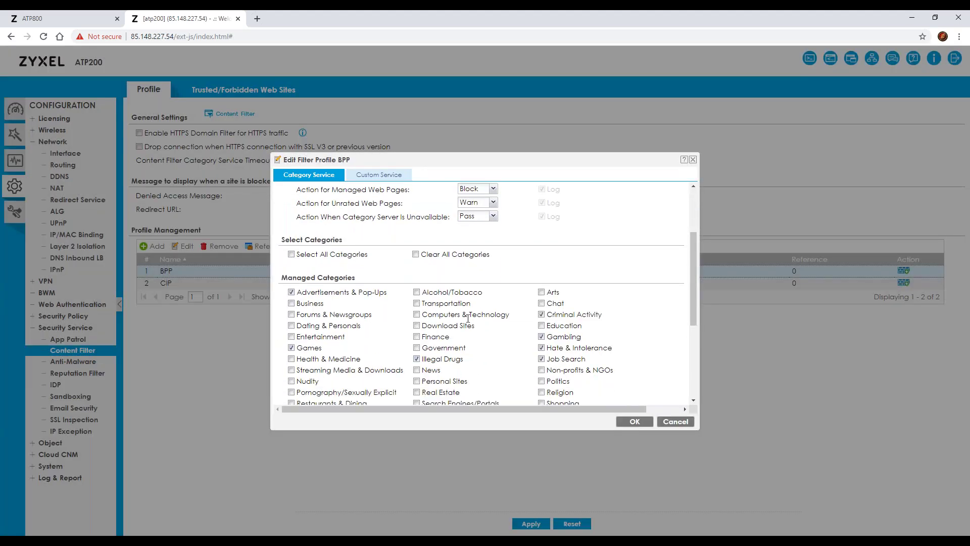
scroll(367, 304, up, 4)
scroll(474, 311, up, 1)
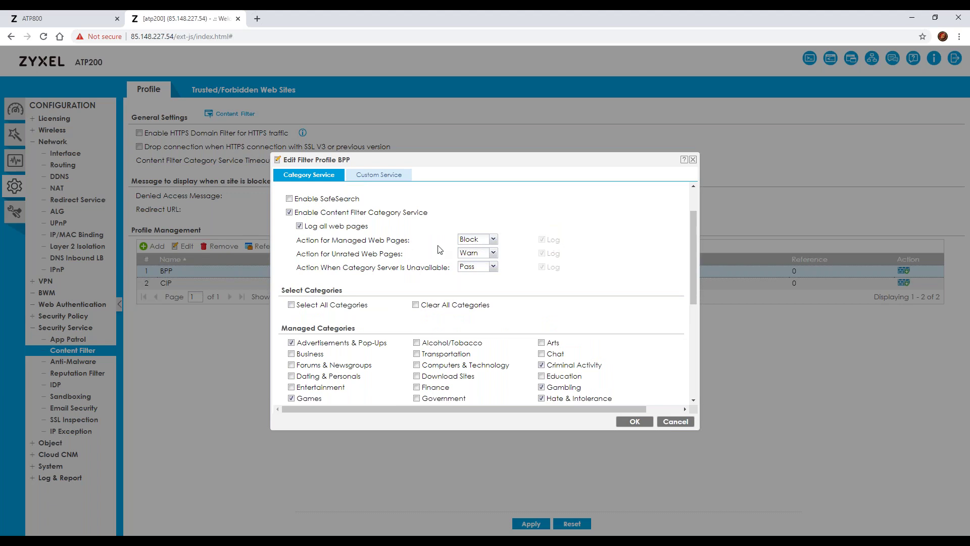
click(484, 237)
click(531, 295)
scroll(440, 329, down, 5)
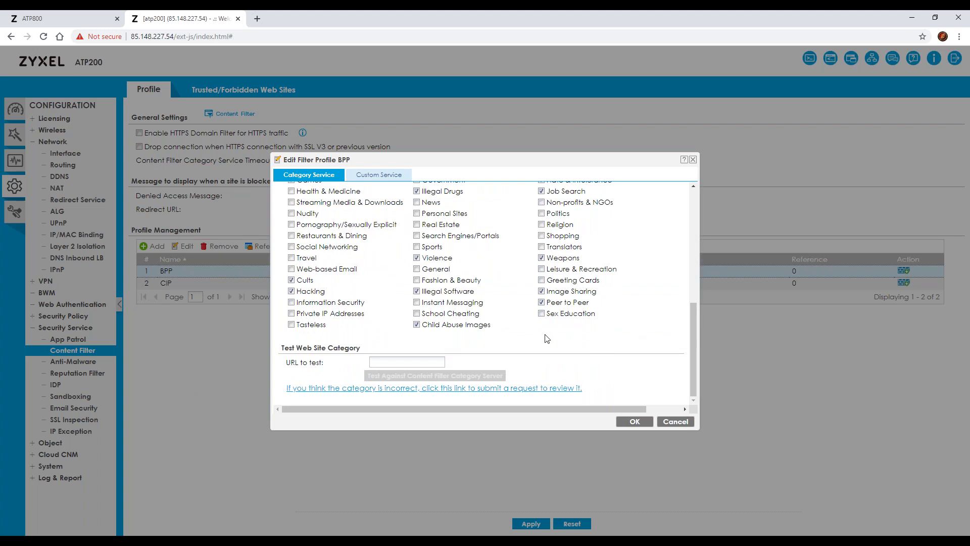
scroll(533, 348, up, 3)
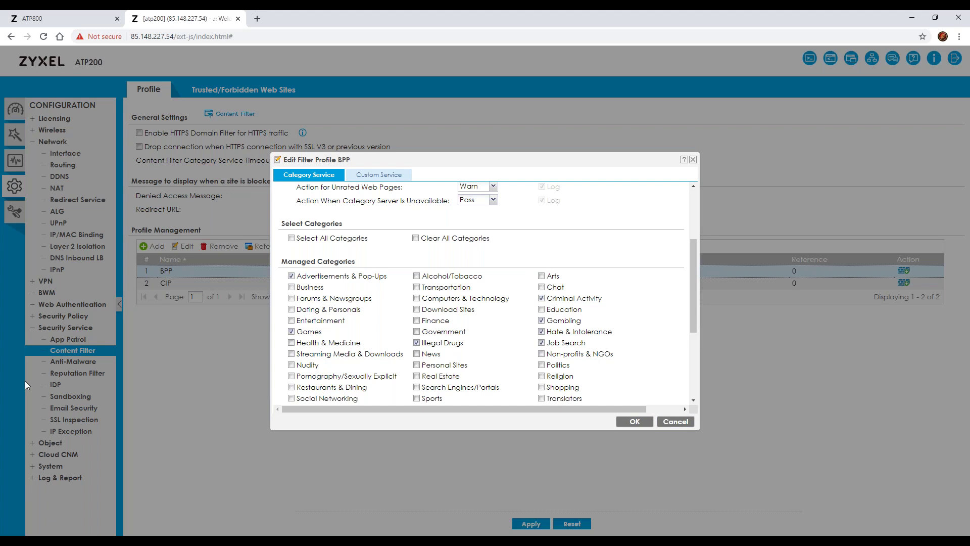
click(670, 428)
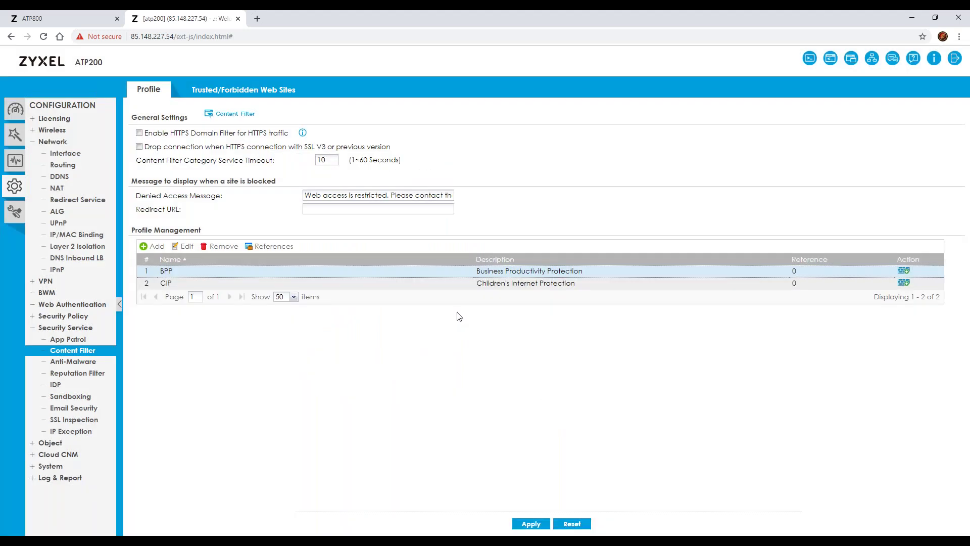
In Anti-Malware settings, remove BZ2 Archive from applied file types and add it back.
click(81, 362)
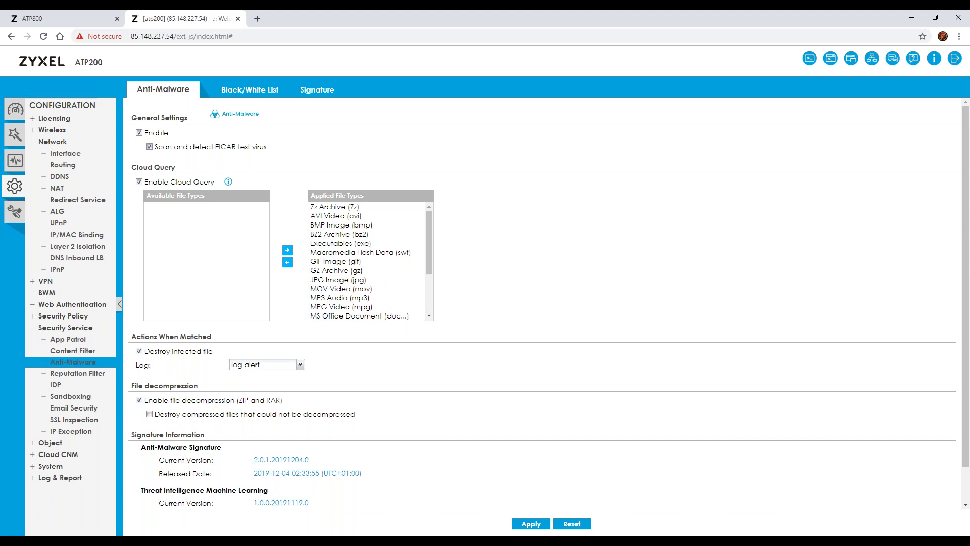
double_click(334, 235)
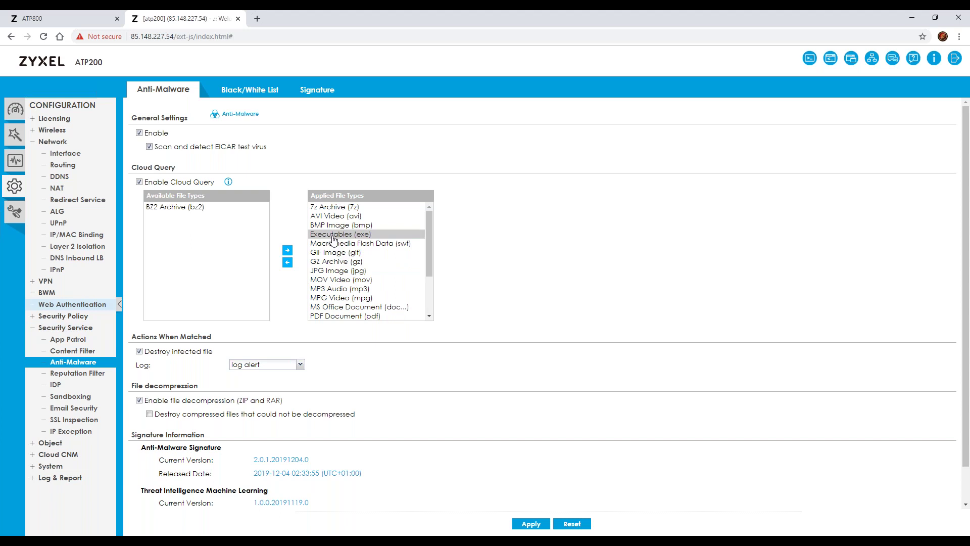
click(287, 251)
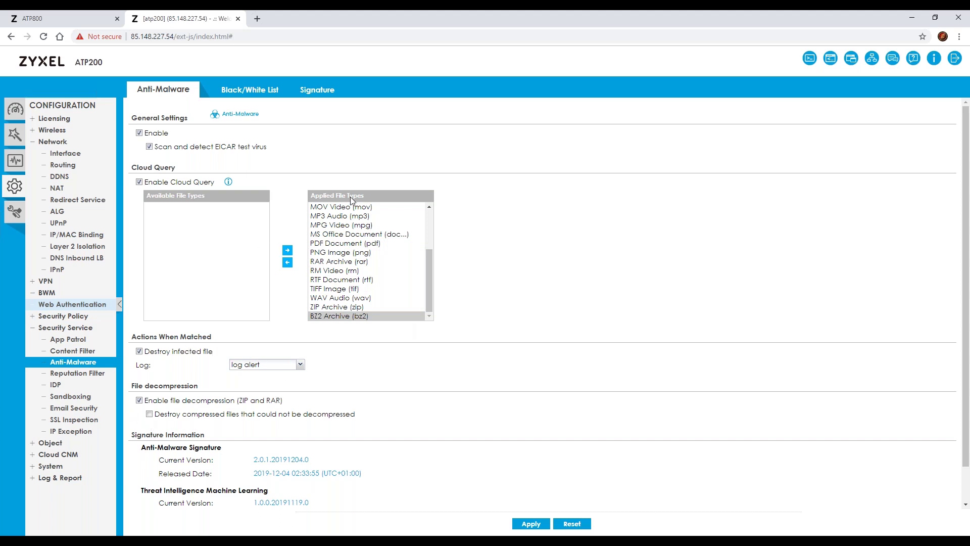
scroll(356, 276, down, 1)
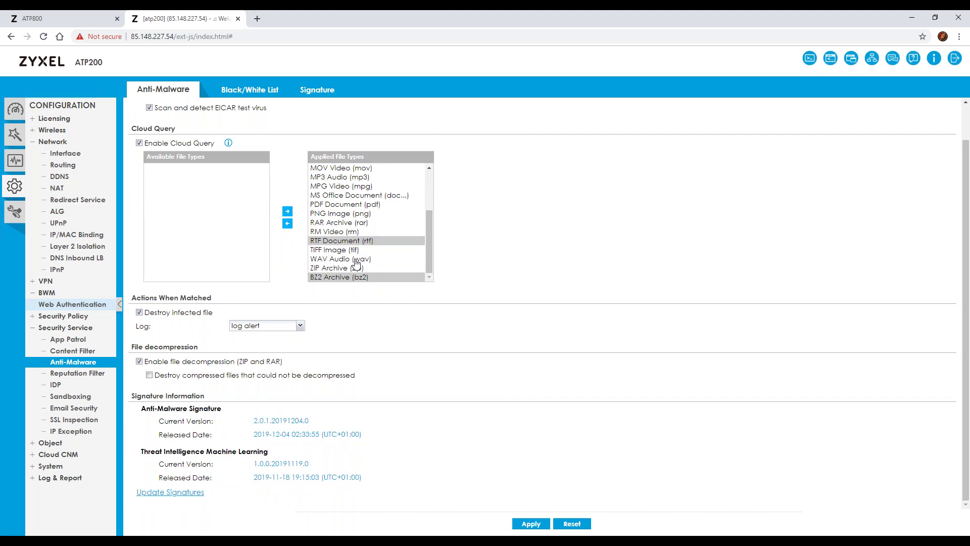
Keep log alert for matched malware, highlight the signature release date, then open Reputation Filter.
click(301, 326)
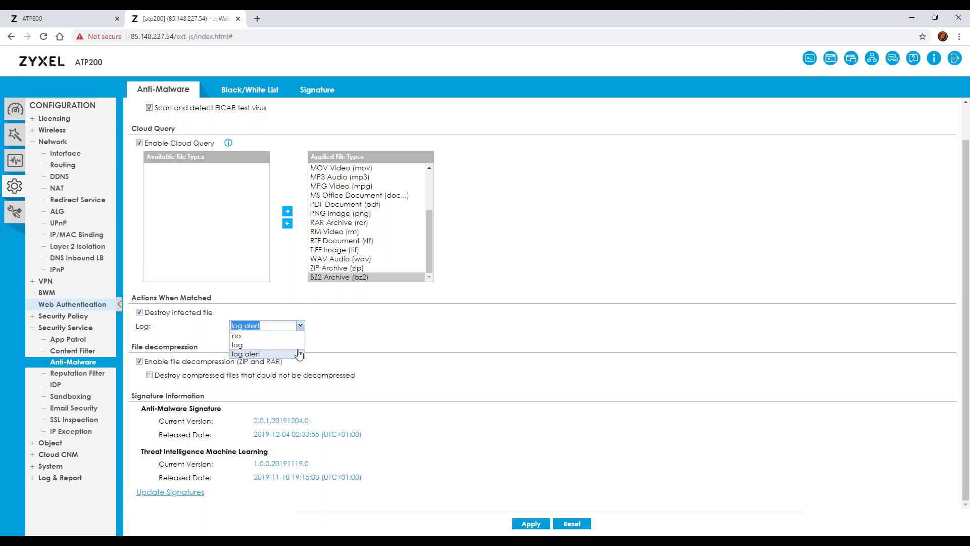
click(368, 338)
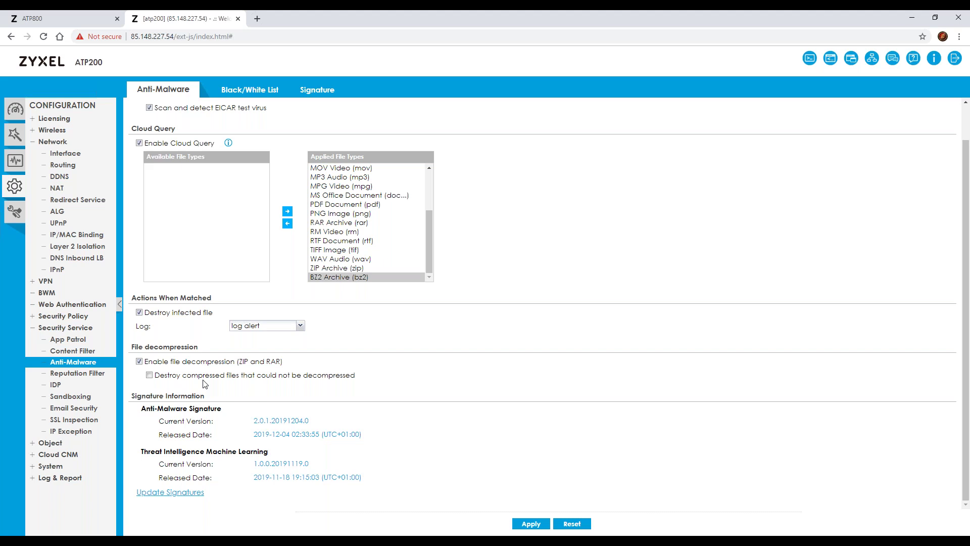
click(174, 492)
drag(387, 433, 225, 443)
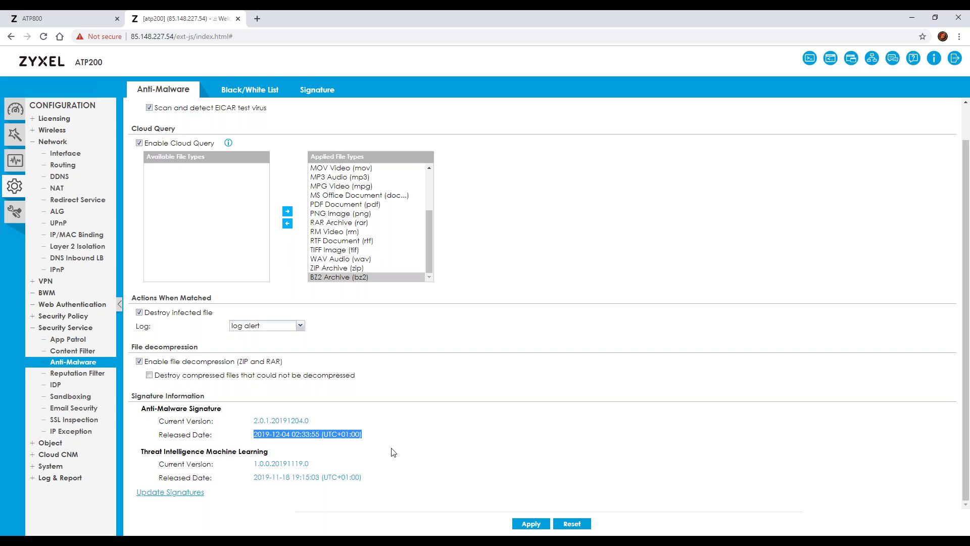
click(73, 373)
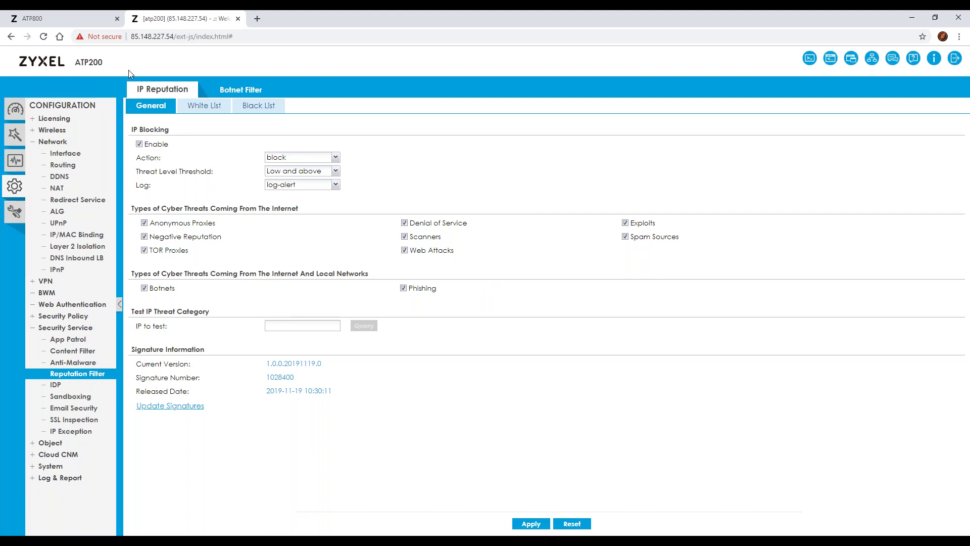
Review the IP Reputation white and black lists and add an empty white-list entry.
click(204, 106)
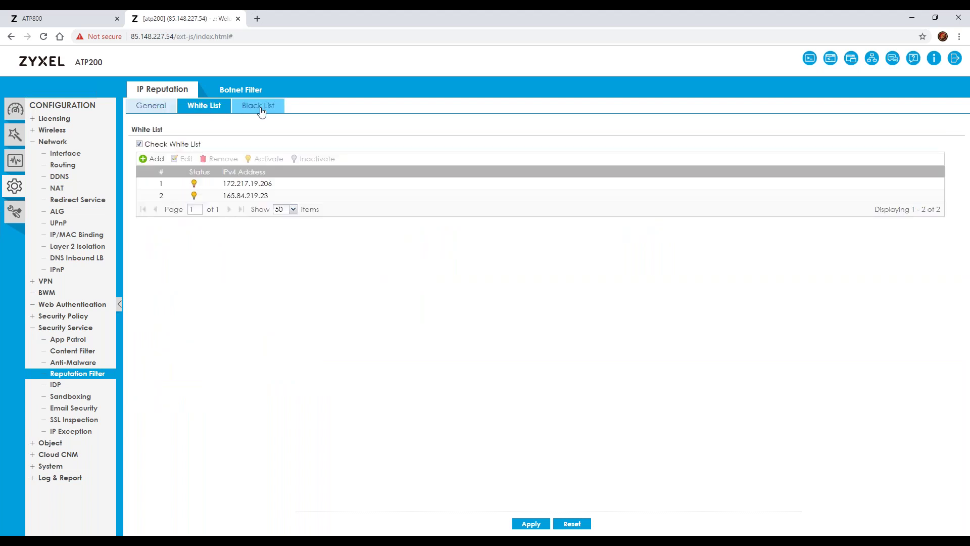
click(259, 106)
click(216, 106)
click(154, 159)
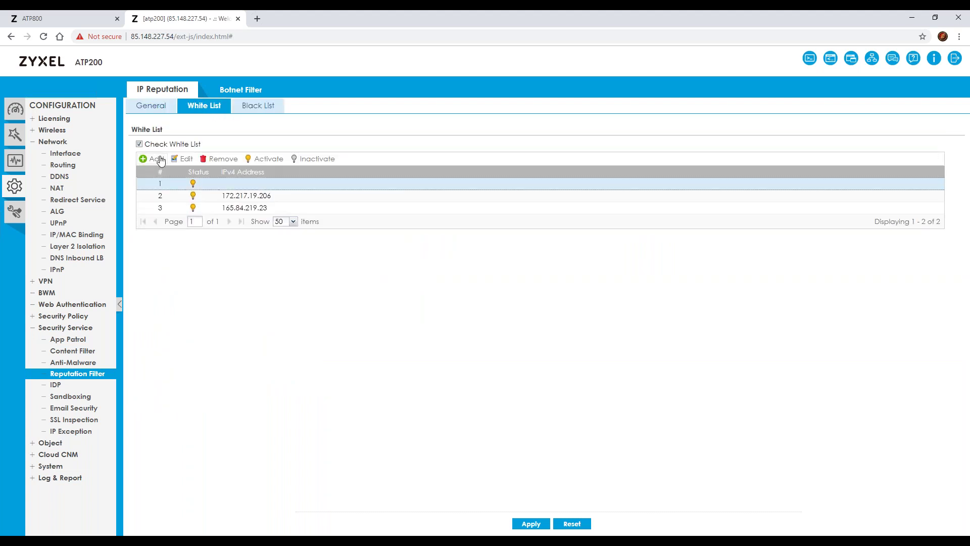
Remove the empty white-list entry, leaving two whitelisted addresses, and return to General settings.
click(230, 183)
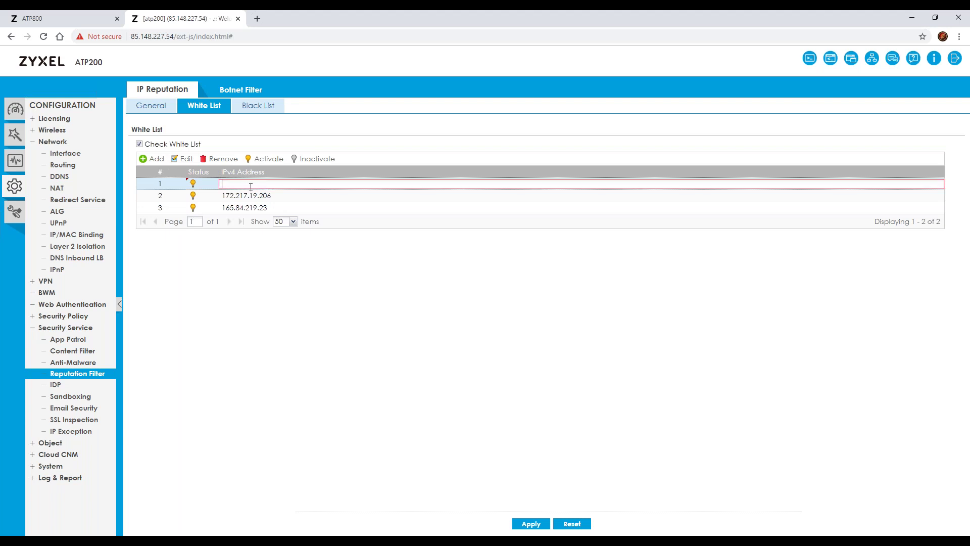
click(232, 161)
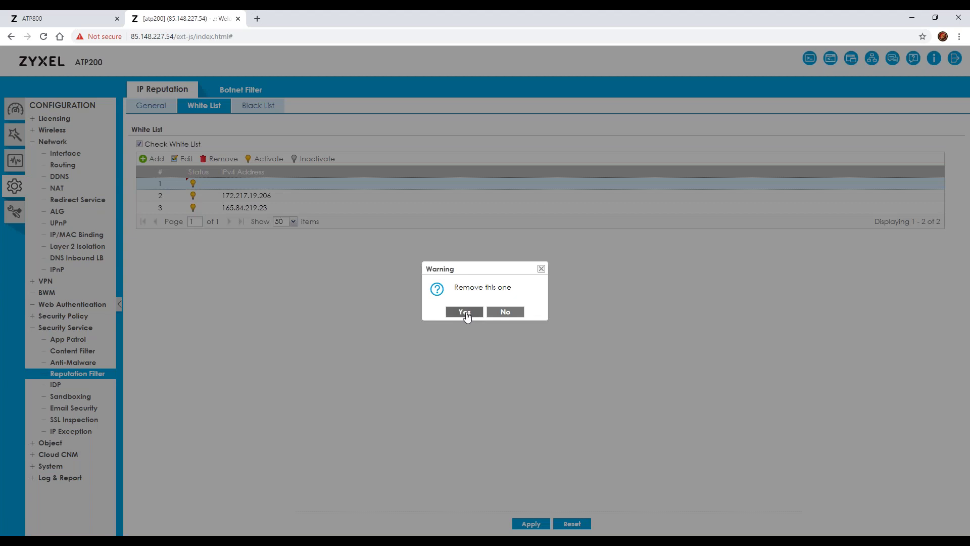
click(465, 312)
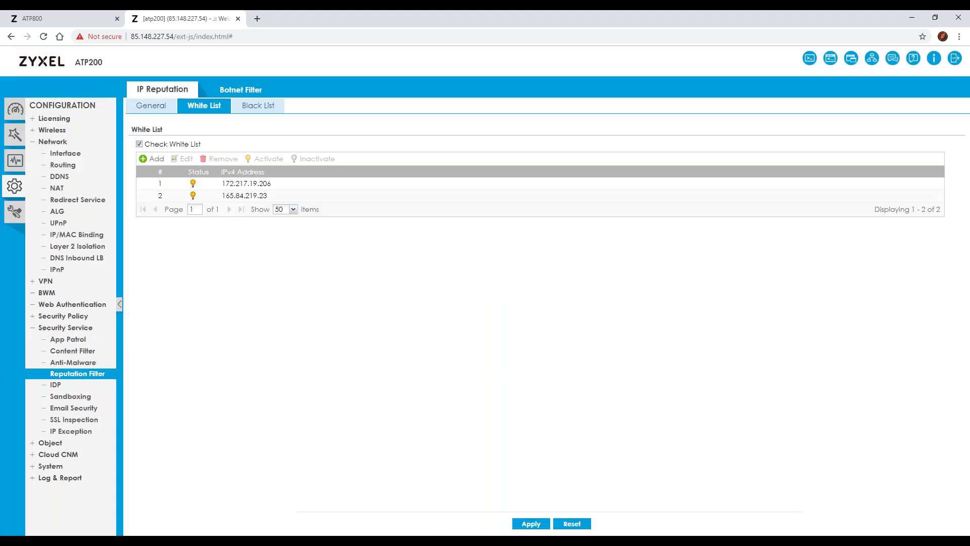
click(167, 112)
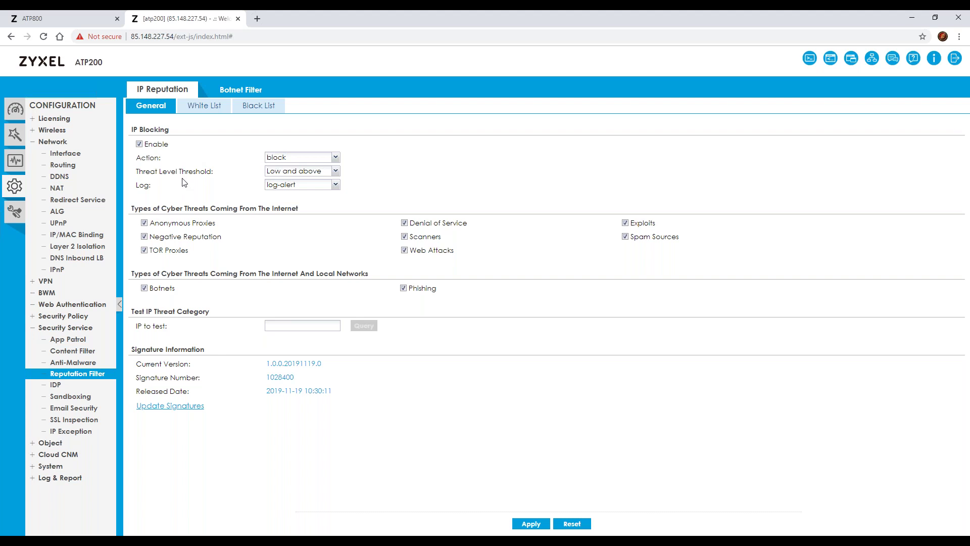
click(336, 157)
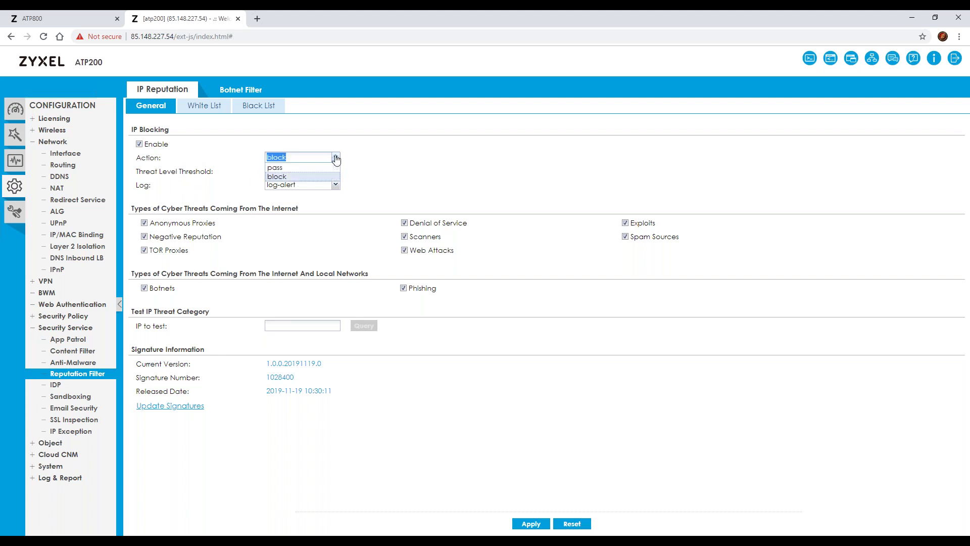
click(406, 184)
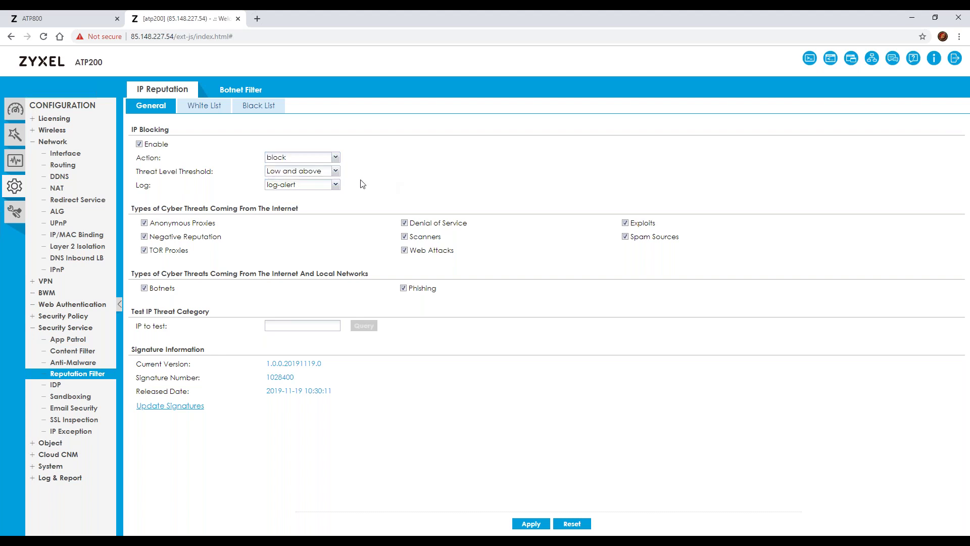
click(331, 171)
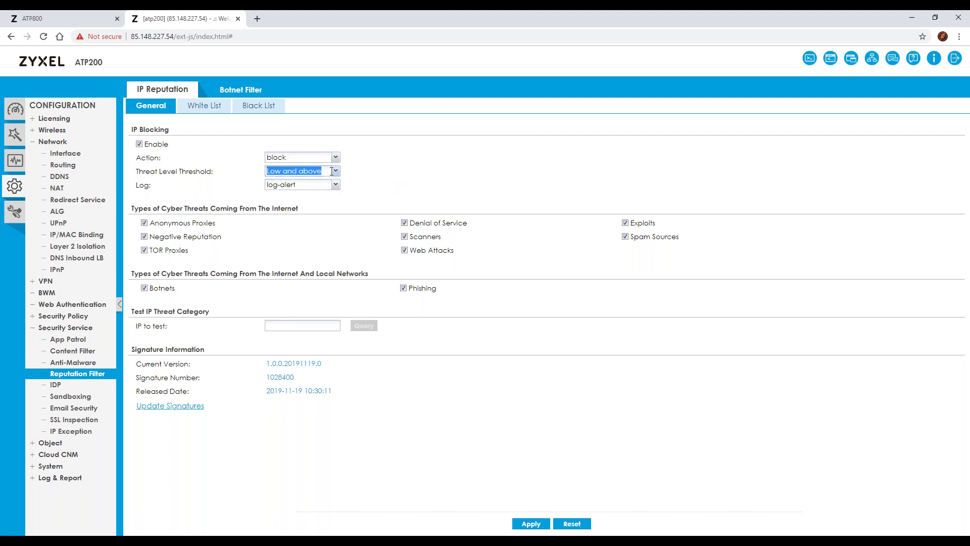
click(337, 172)
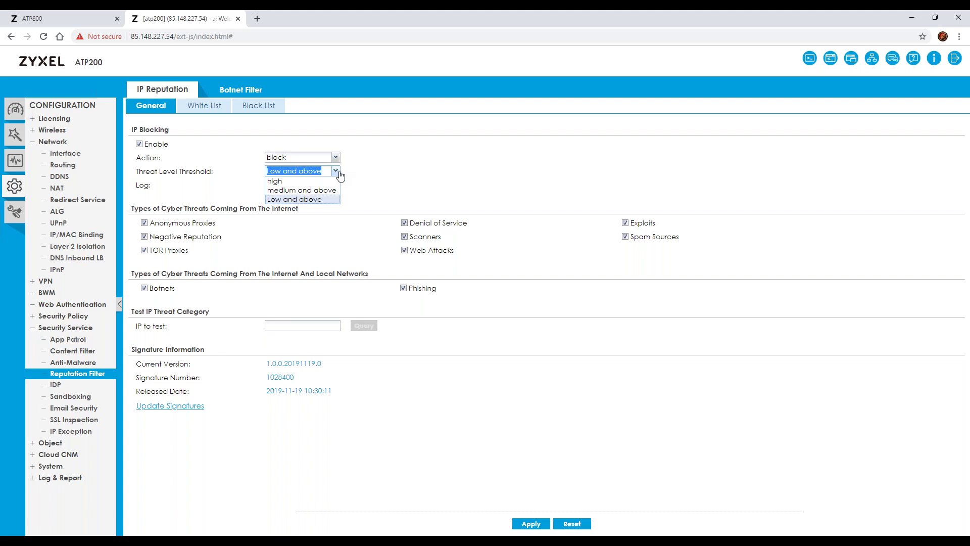
click(365, 181)
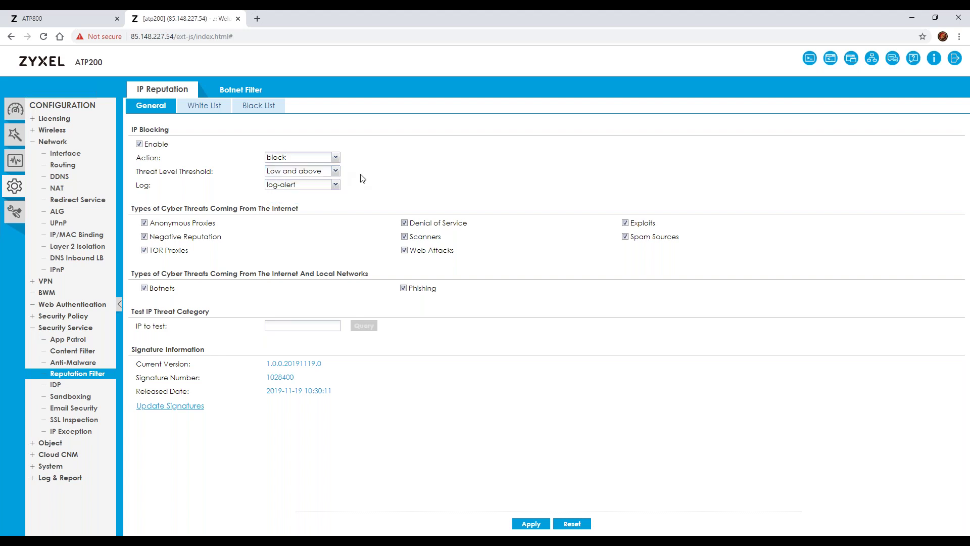
click(336, 184)
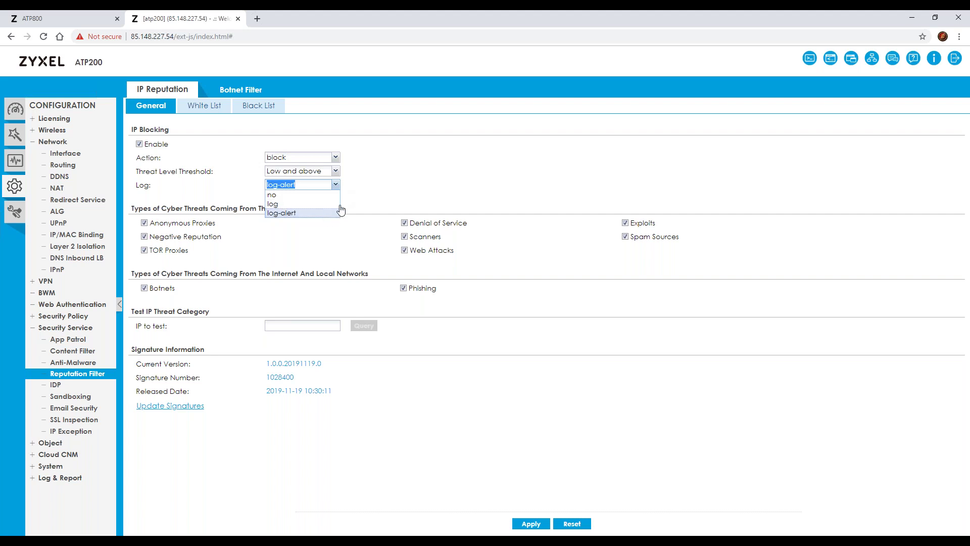
click(486, 149)
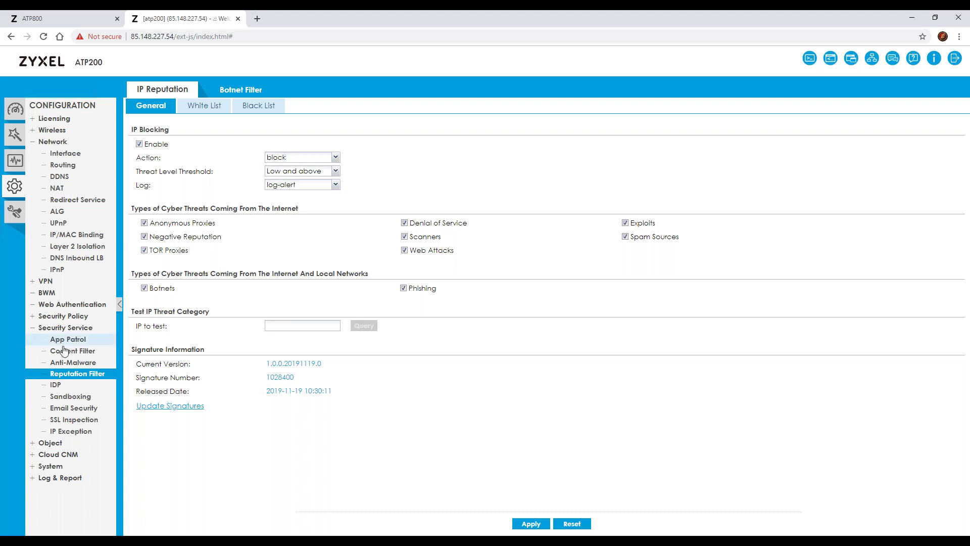
Open Sandboxing and keep destroy and log for malicious files and destroy for suspicious files.
click(89, 398)
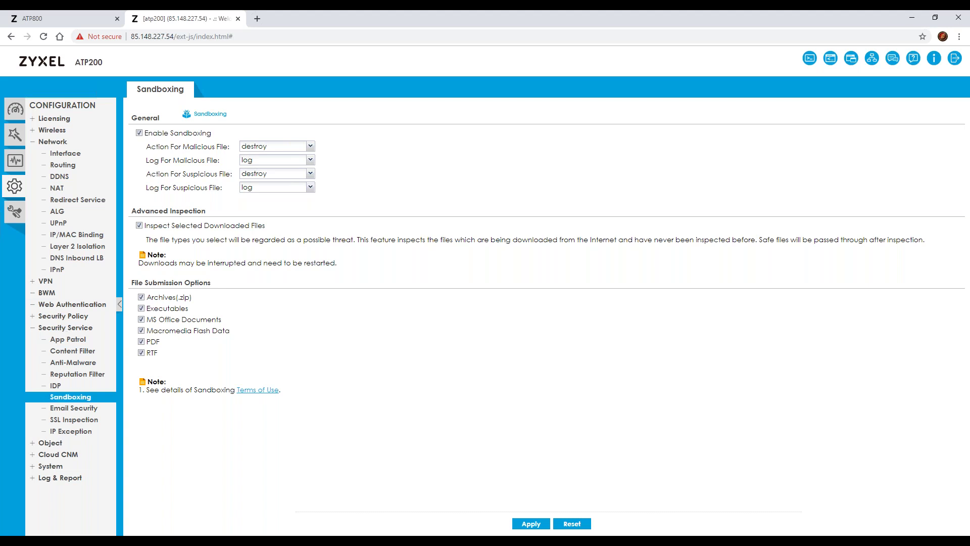
click(309, 147)
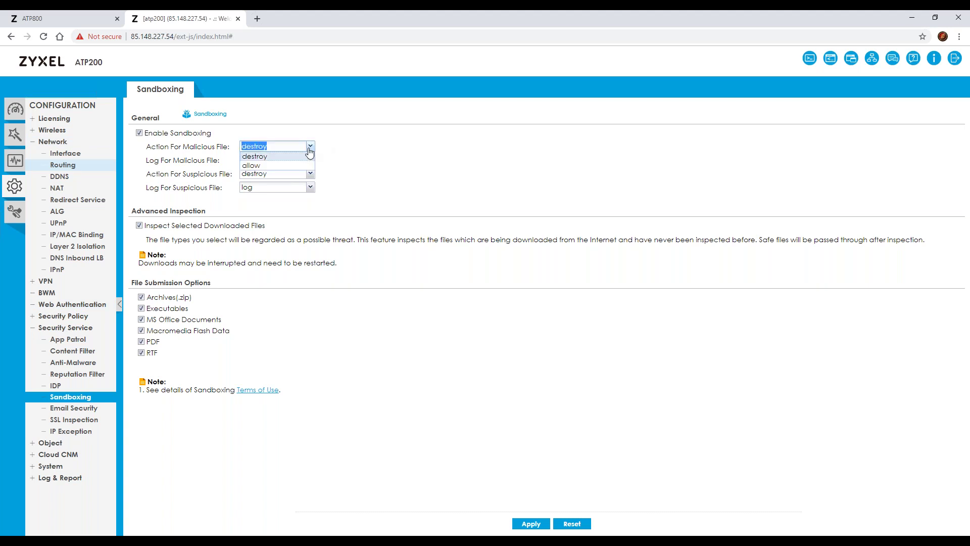
click(310, 151)
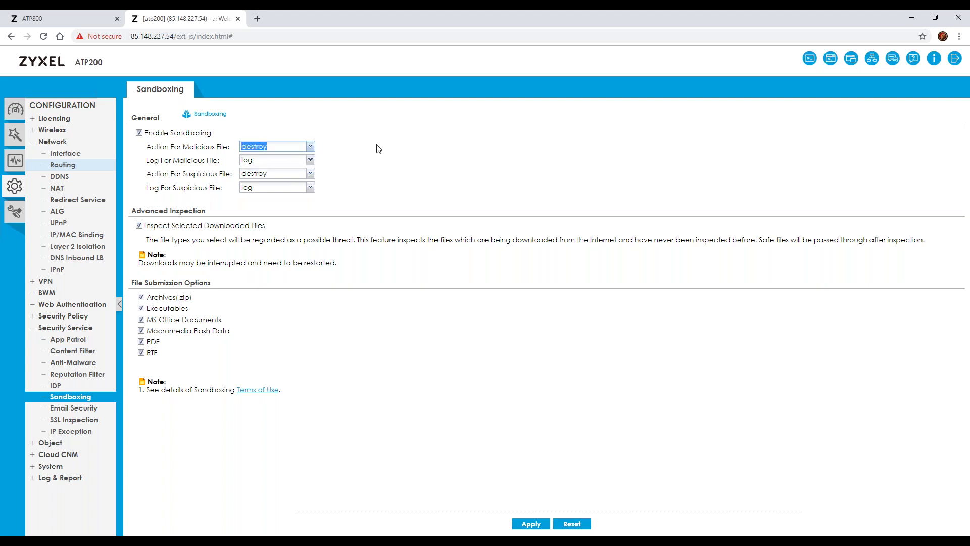
click(310, 161)
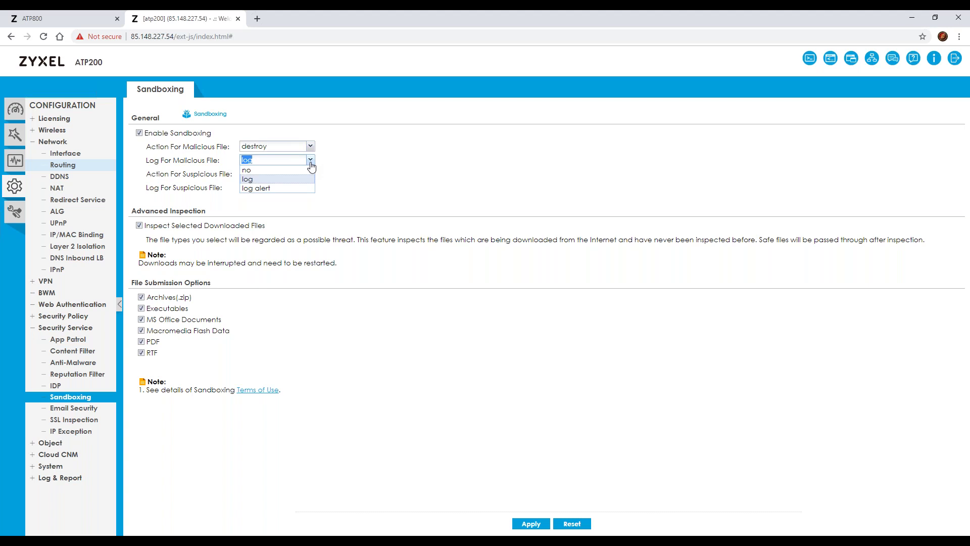
click(311, 166)
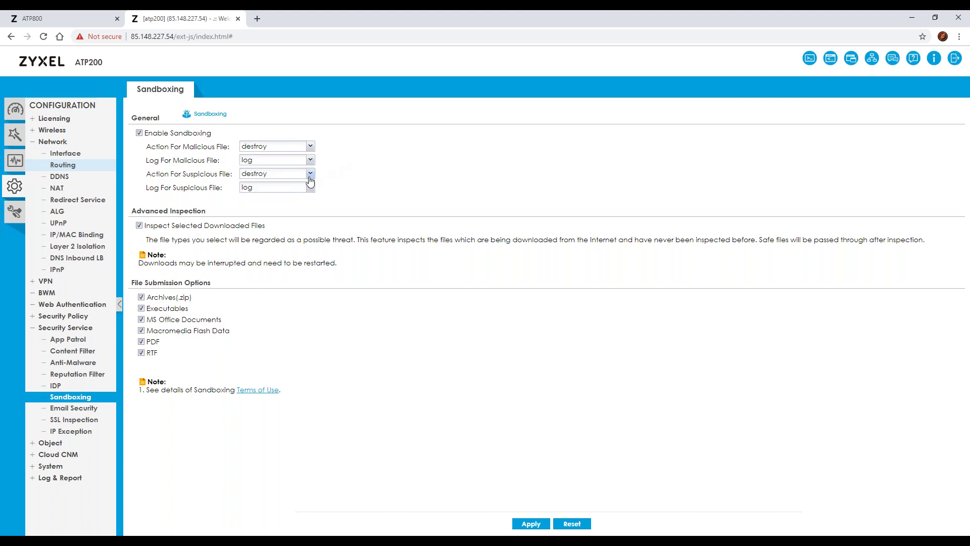
click(310, 176)
click(347, 174)
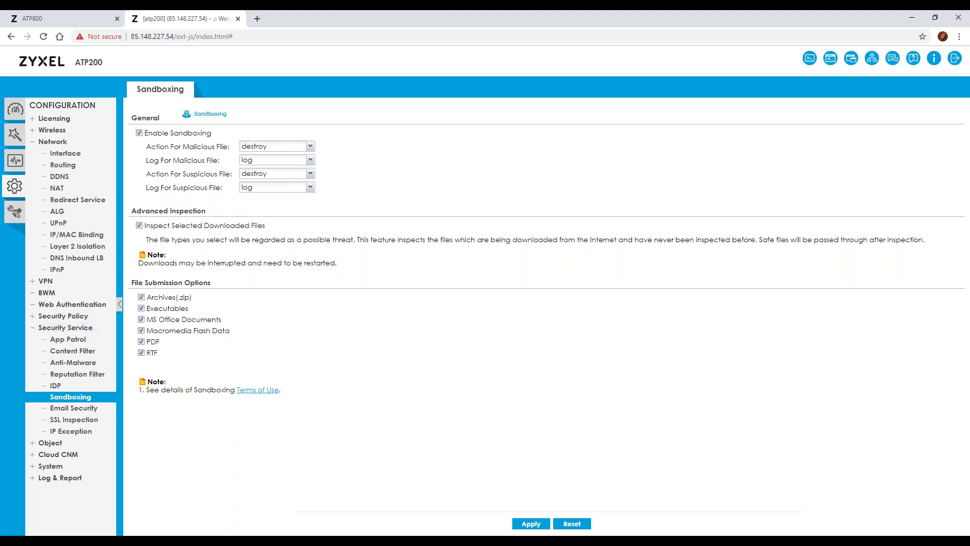
Open Email Security, highlight the [Spam] and [Virus] tags, and show the SMTP spam actions.
click(74, 408)
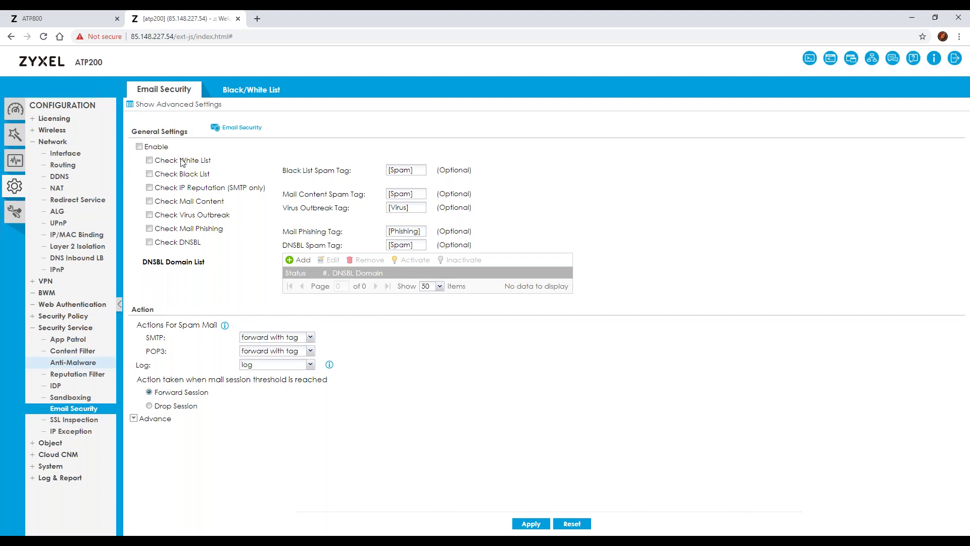
drag(419, 170, 374, 178)
drag(414, 207, 365, 213)
drag(416, 194, 367, 197)
click(311, 338)
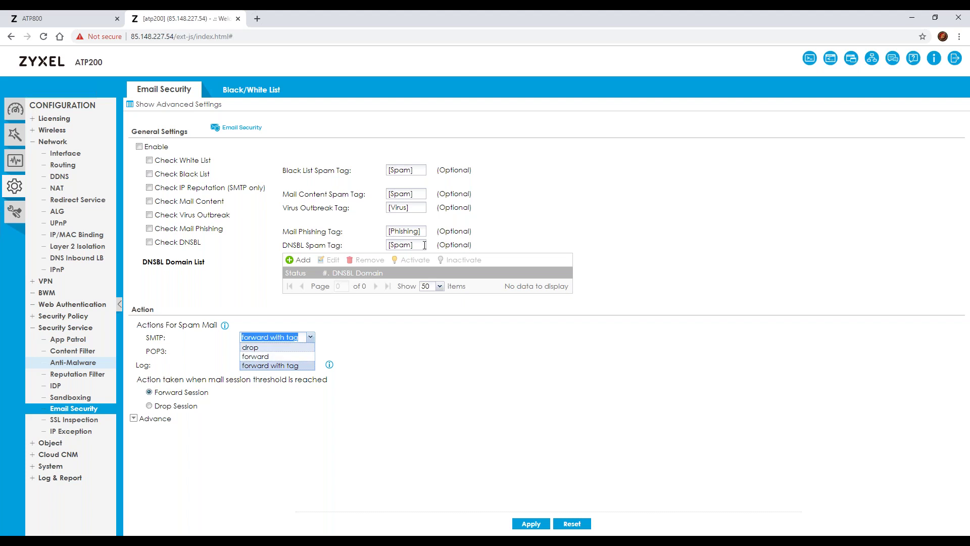
Keep forward with tag for SMTP and POP3 spam, logging on, and expand the query timeout settings.
click(432, 343)
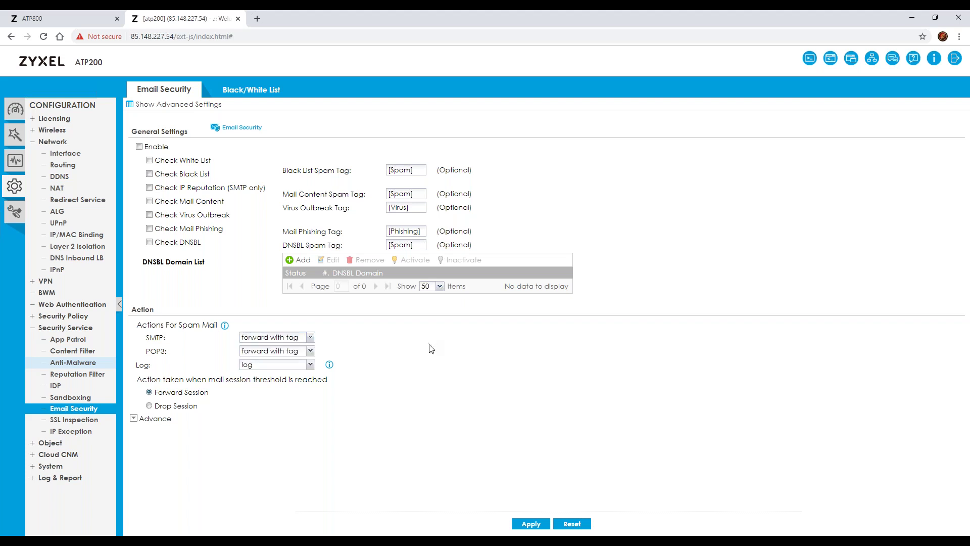
click(310, 352)
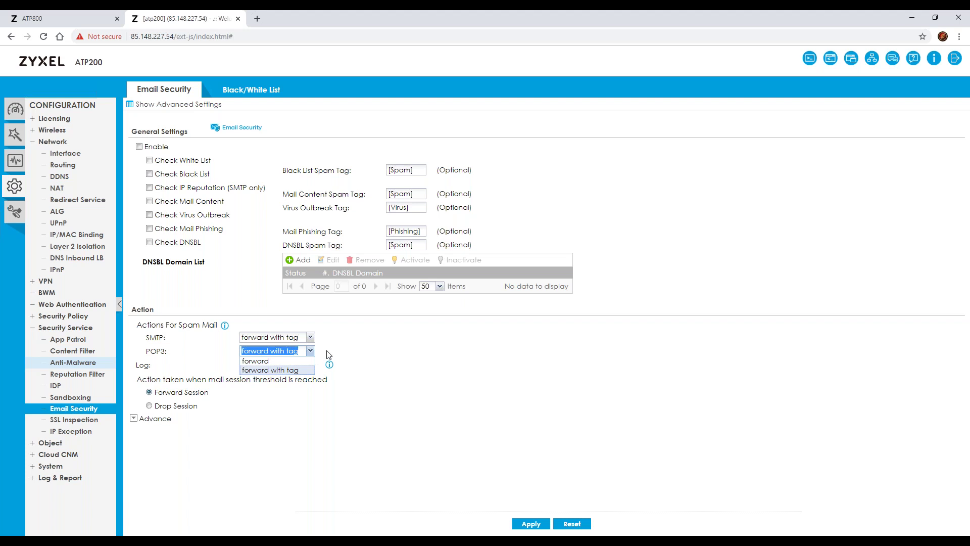
click(435, 342)
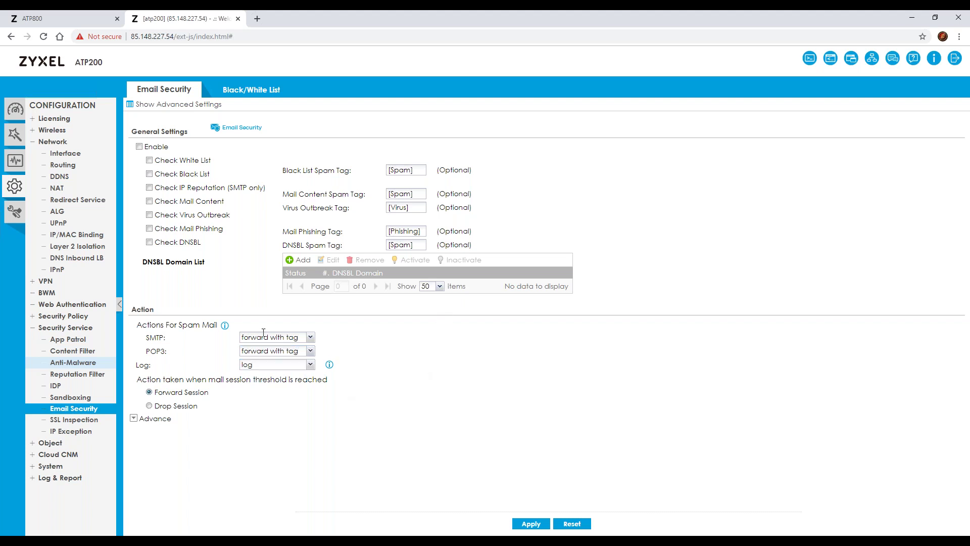
click(308, 366)
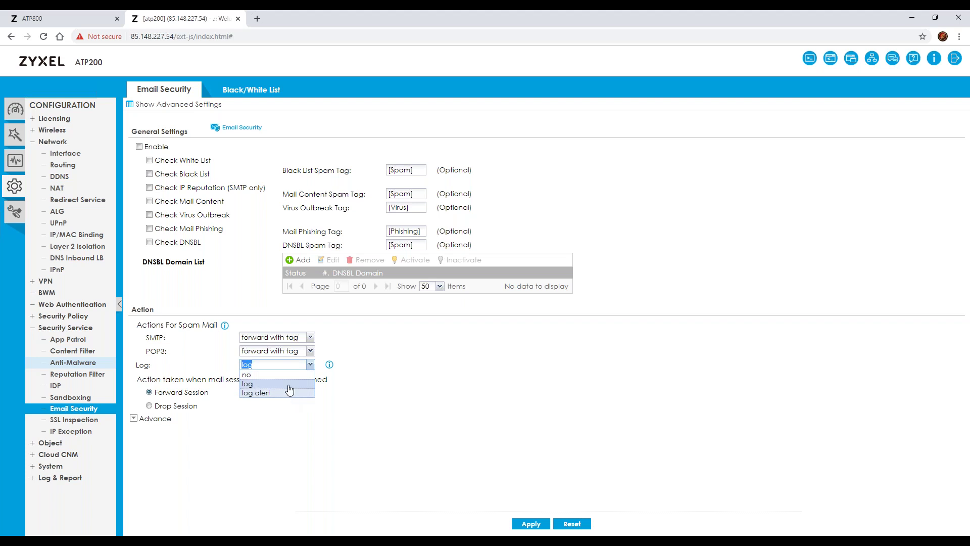
click(465, 390)
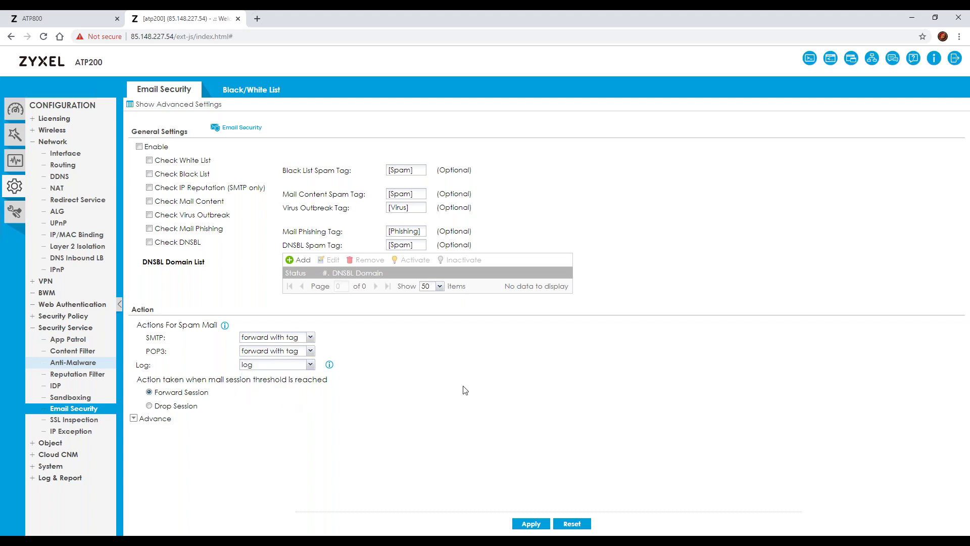
click(134, 419)
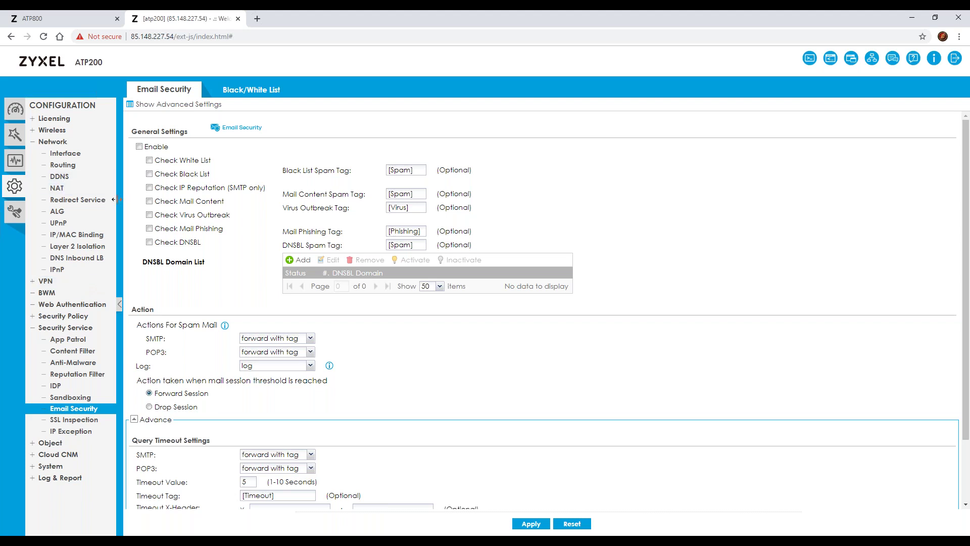
drag(117, 200, 180, 195)
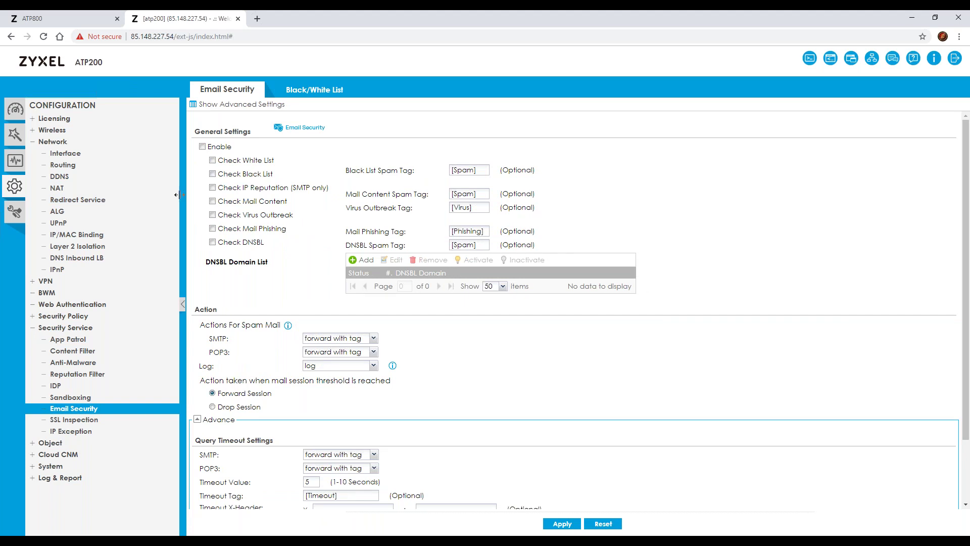
click(15, 158)
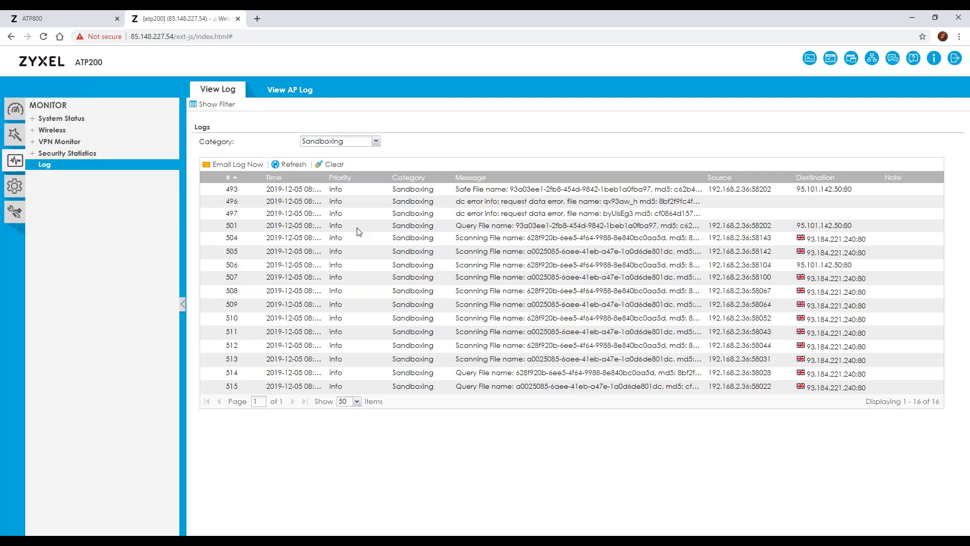
click(376, 142)
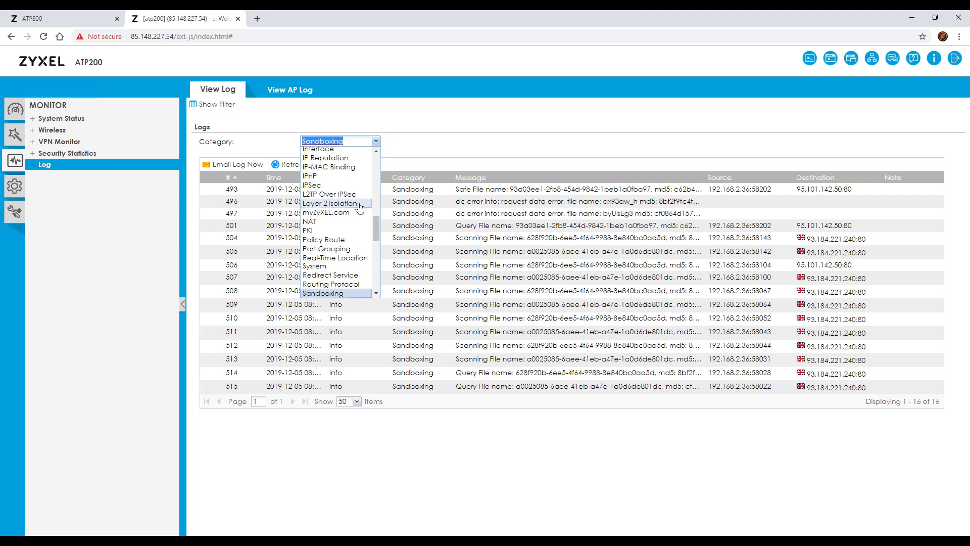
scroll(350, 259, up, 1)
scroll(348, 232, up, 4)
scroll(348, 205, up, 5)
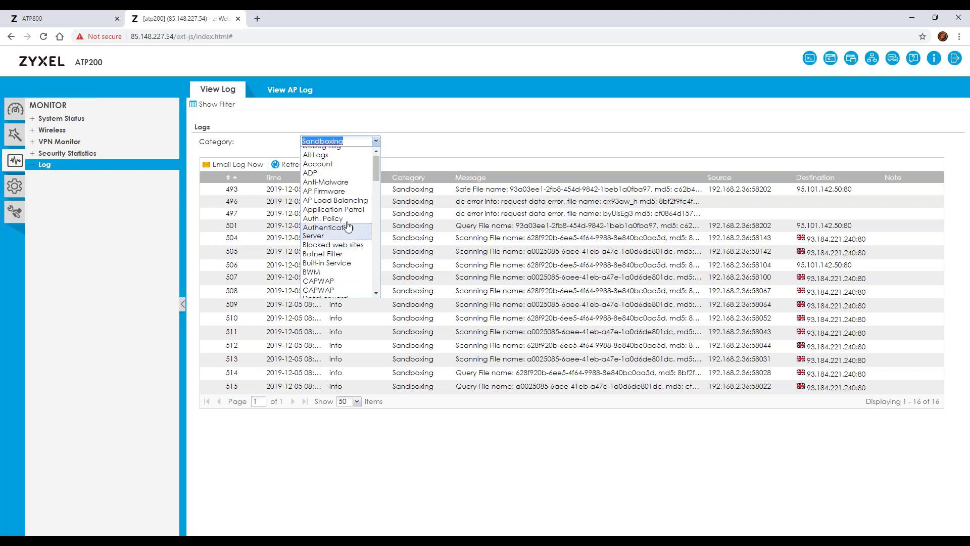
click(334, 152)
click(366, 141)
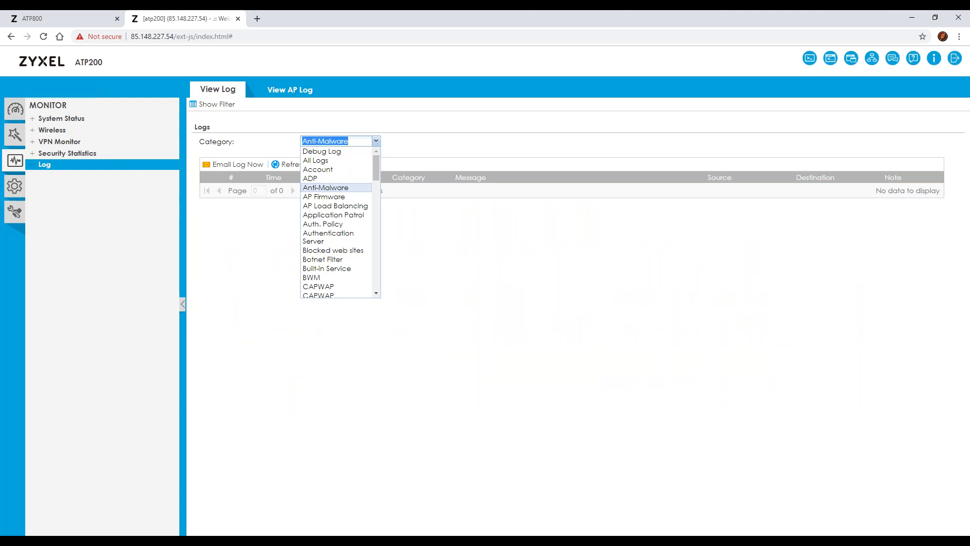
click(344, 159)
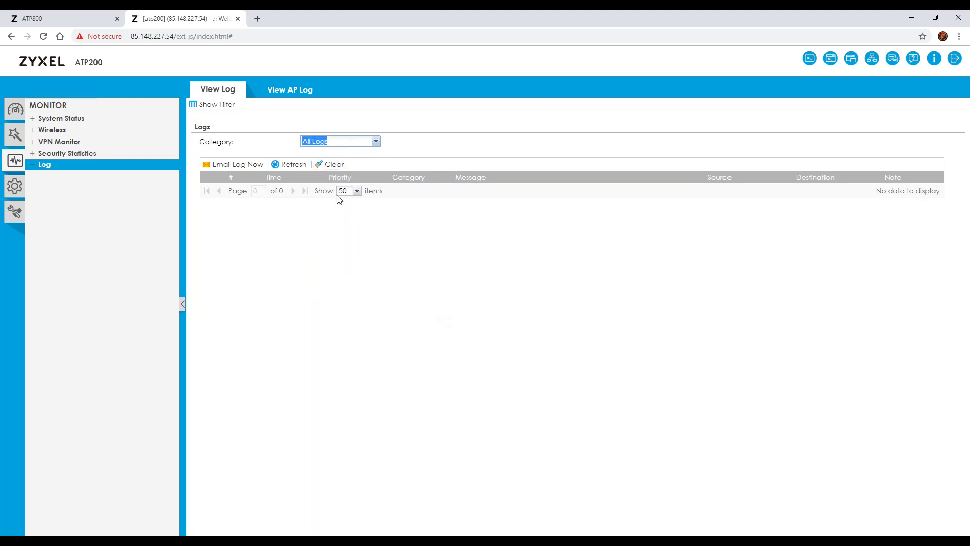
scroll(470, 366, down, 6)
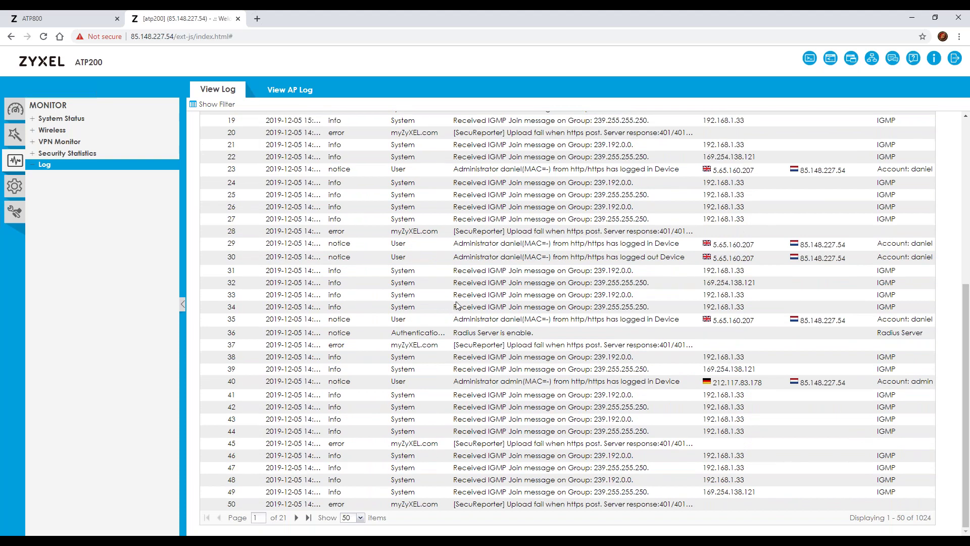
scroll(460, 305, up, 6)
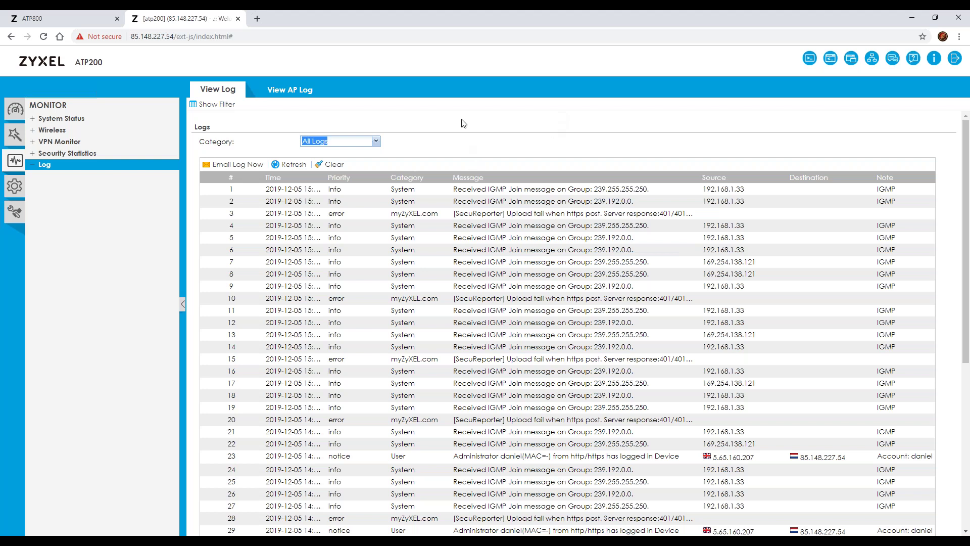
click(32, 133)
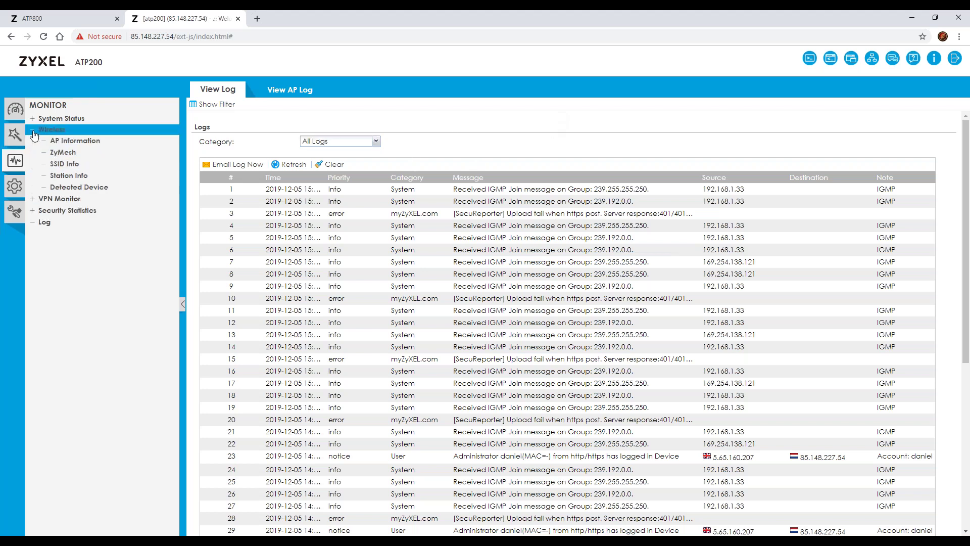
click(34, 133)
click(15, 194)
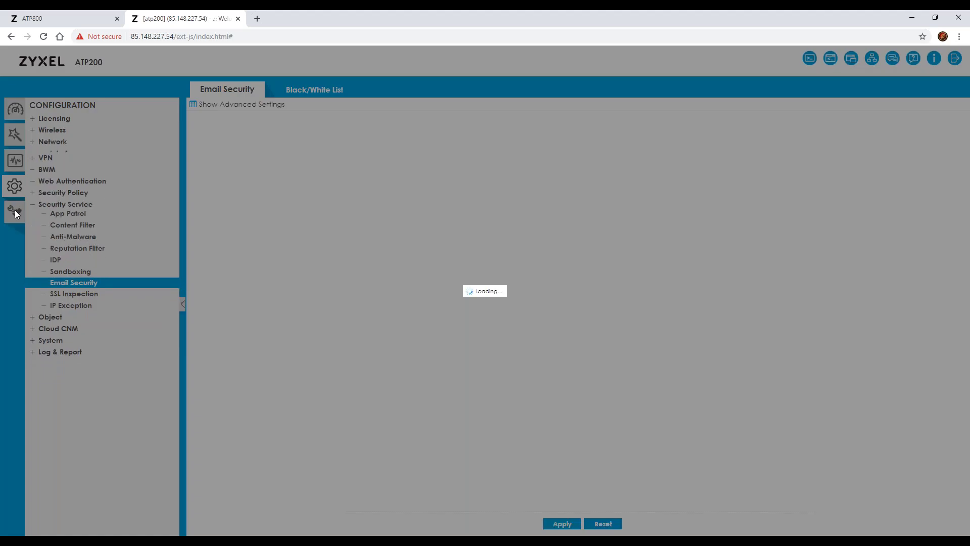
Bring up the ZyLab ATP800 login page and search Windows for 'nio'.
click(75, 13)
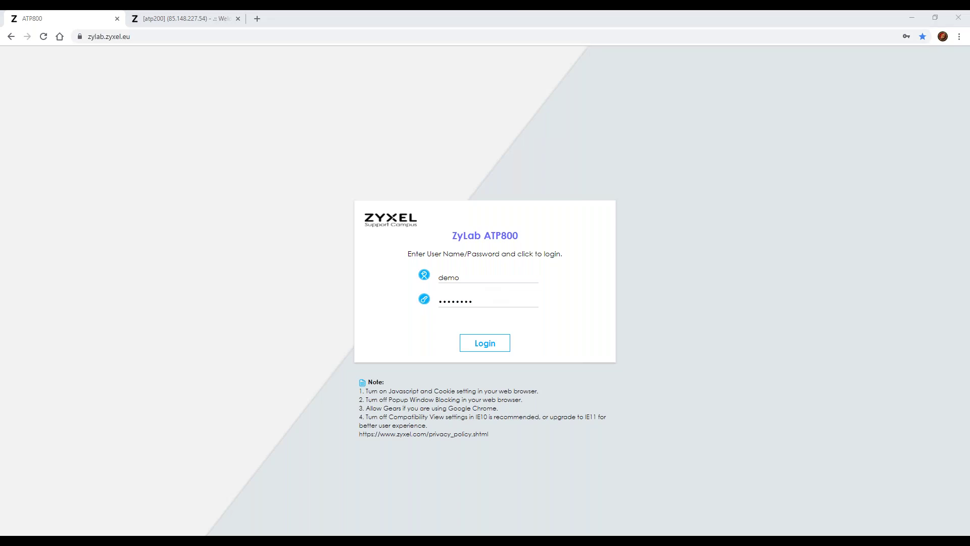
text(nio)
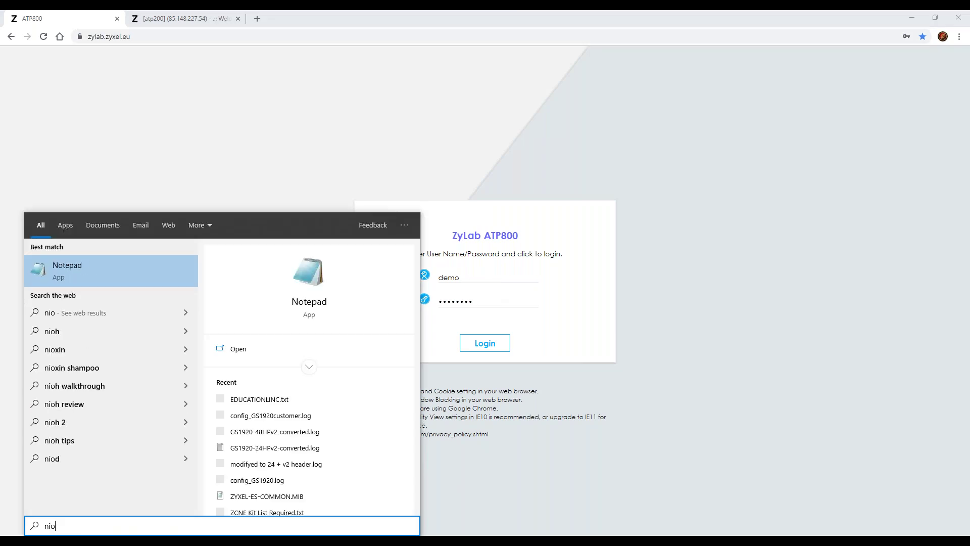
Jot the demo account's user name and password in a new Notepad note, then log in to ZyLab ATP800.
key(Return)
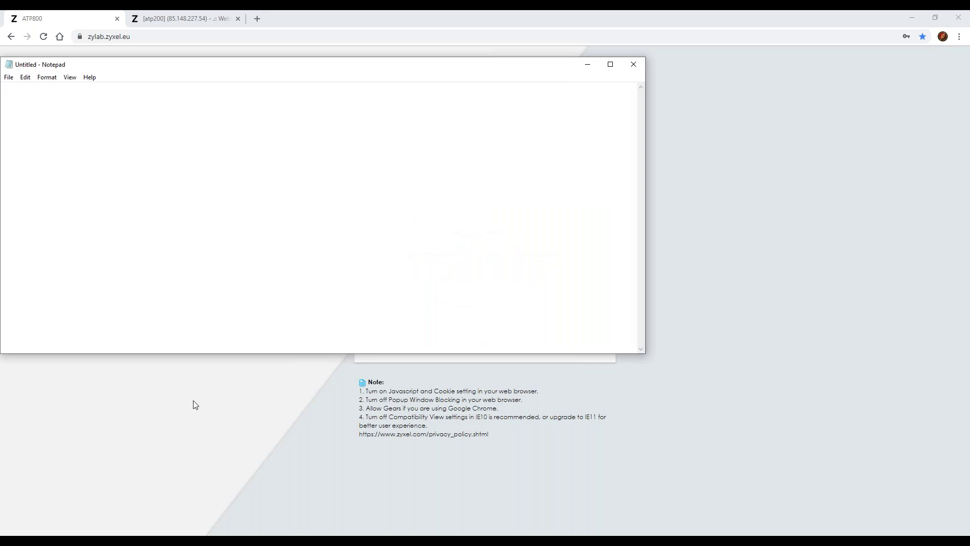
text(user: demo)
key(Return)
text(passwo)
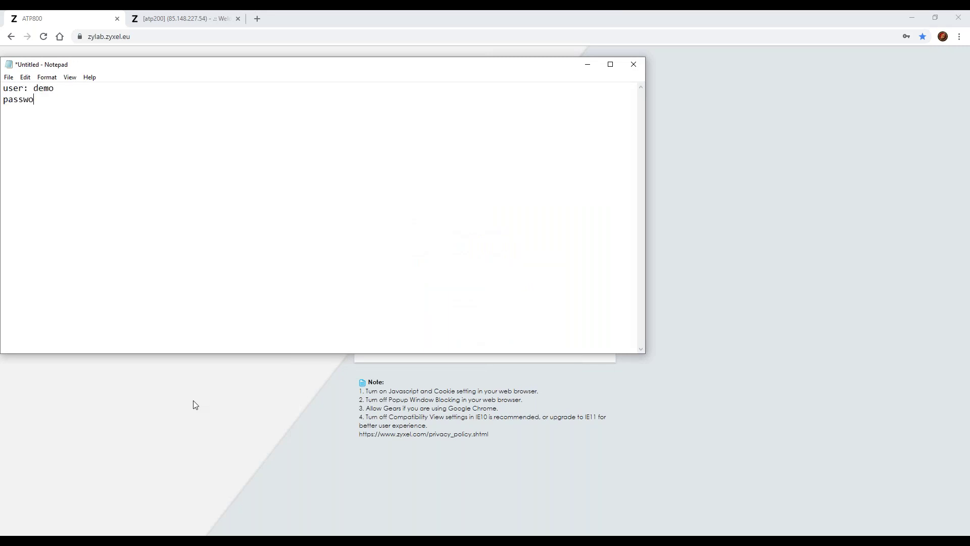
text(rd: demouser)
key(ctrl+a)
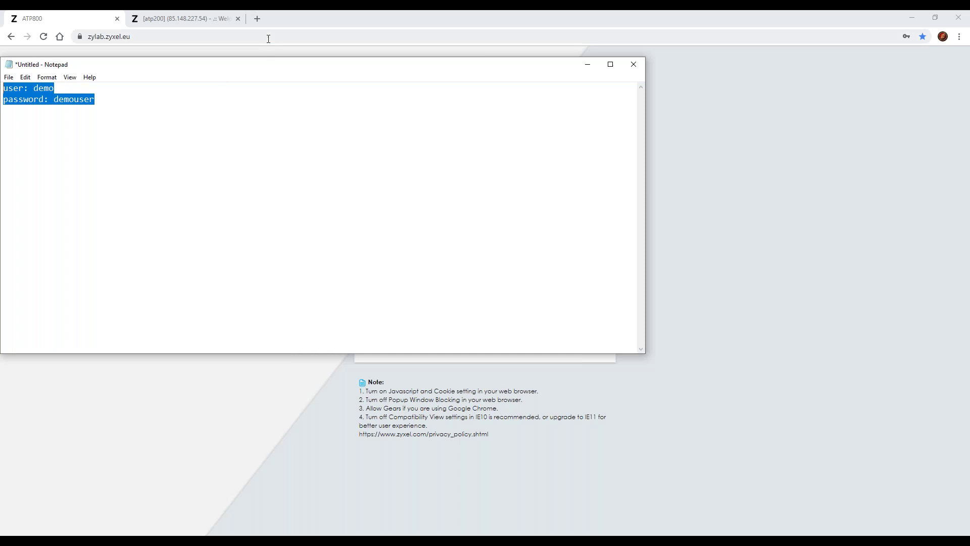
click(269, 36)
click(486, 348)
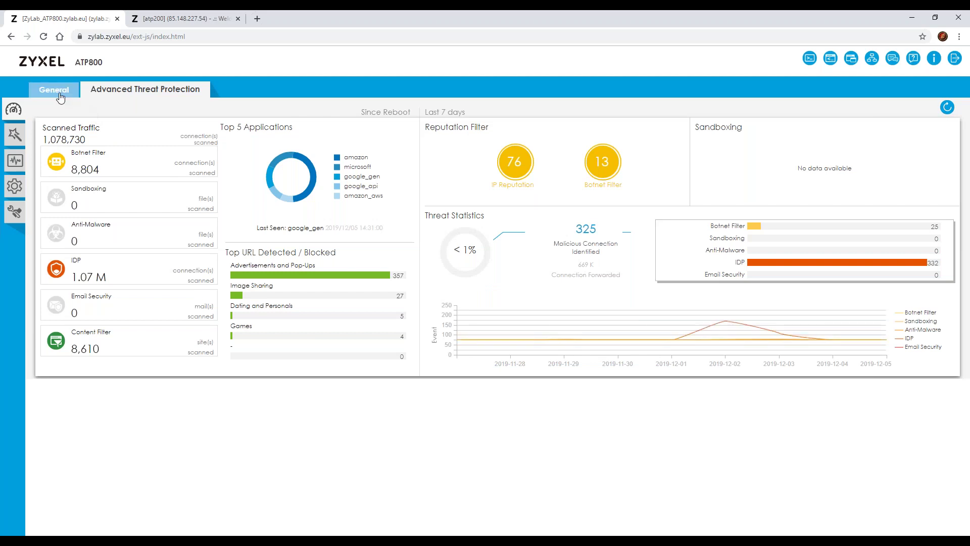
Dismiss the insufficient-privilege warning, view the General dashboard, and open the Interface port configuration.
click(14, 134)
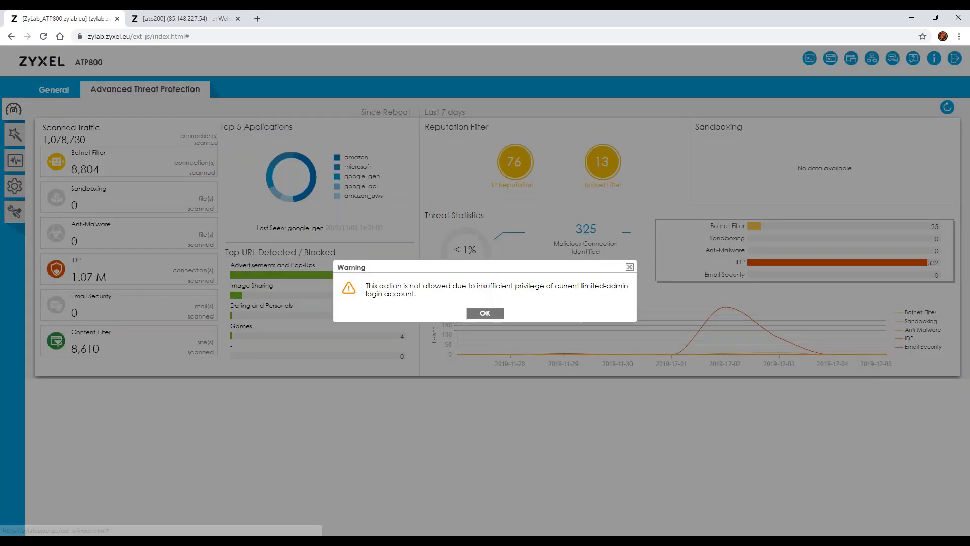
key(Return)
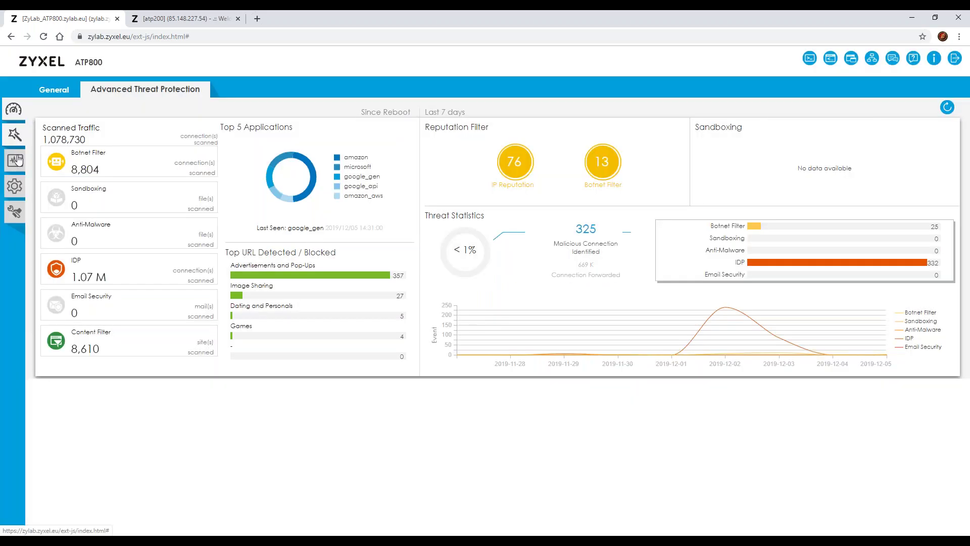
click(63, 91)
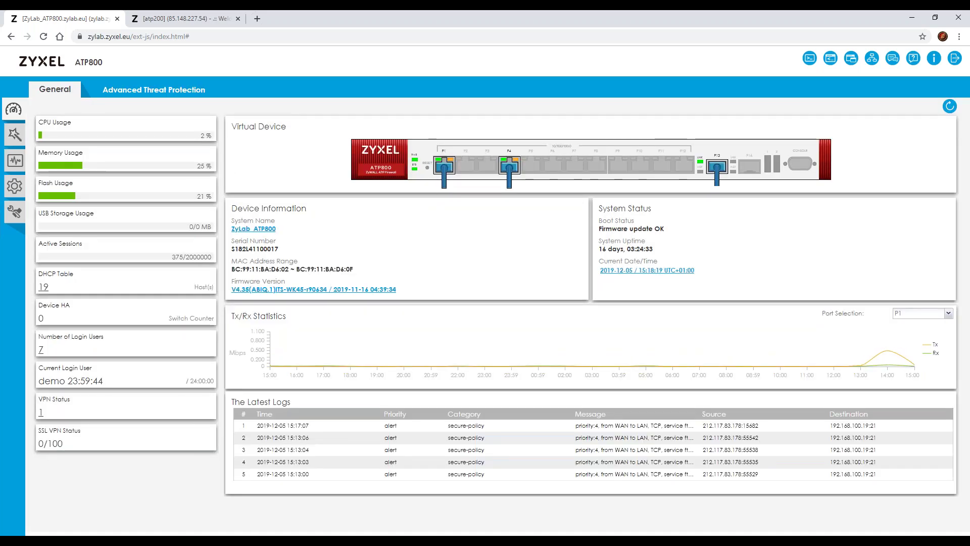
click(18, 193)
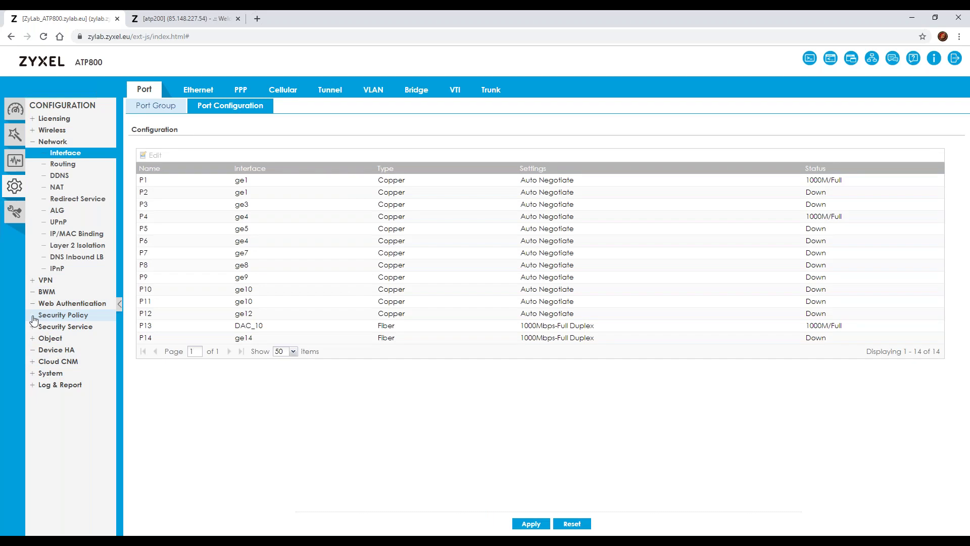
Open Security Policy > Policy Control, select the GS1350 rule name, then the page address.
click(34, 319)
click(71, 327)
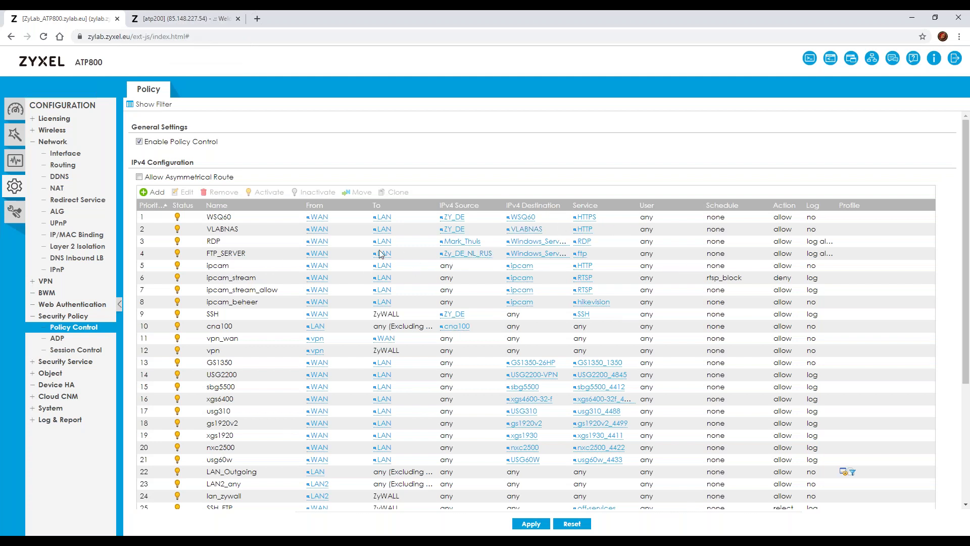
drag(232, 363, 209, 367)
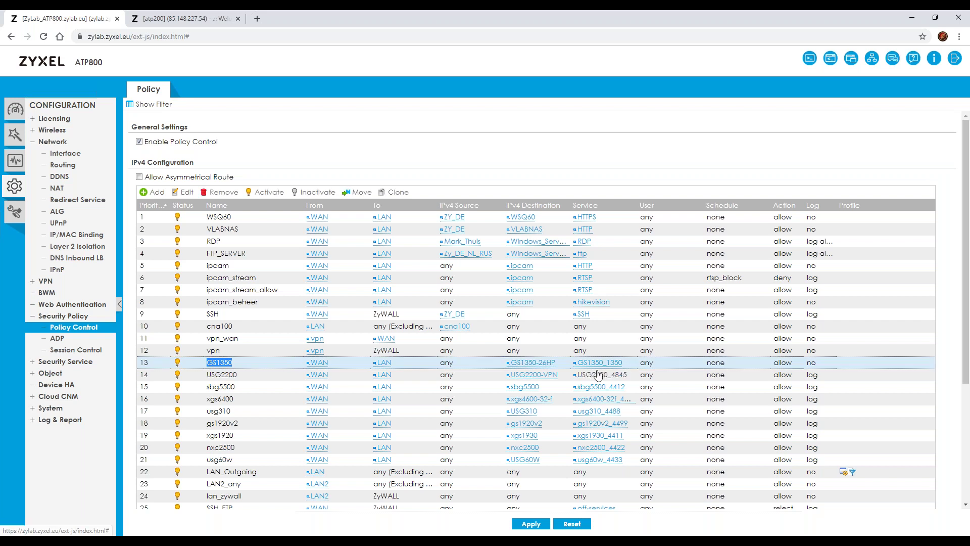
mouse_move(601, 364)
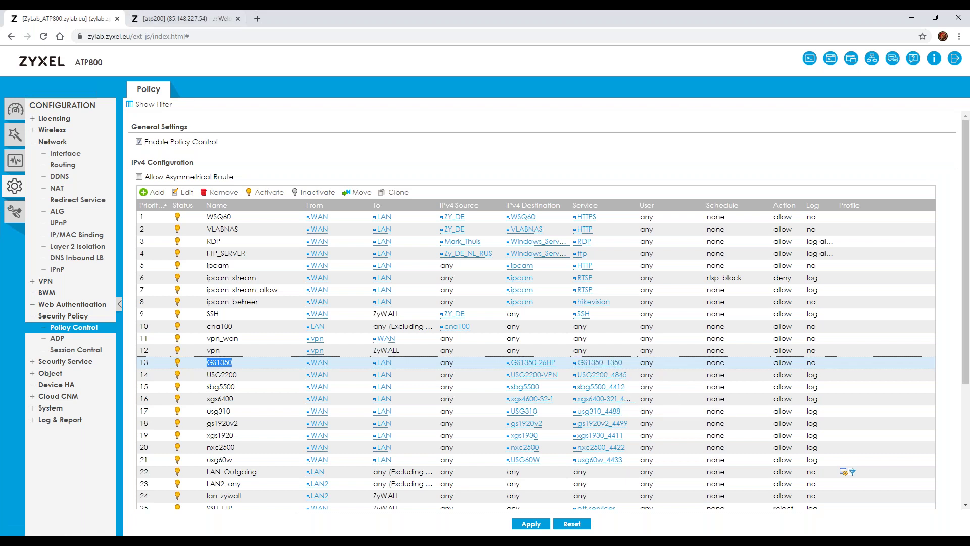
click(145, 37)
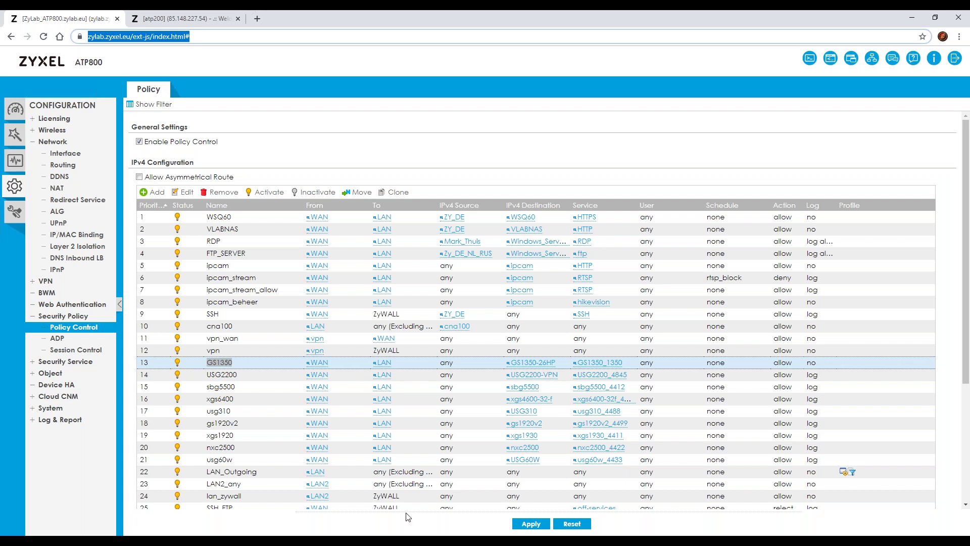
Open the App Patrol traffic statistics under Security Statistics and refresh them.
click(15, 161)
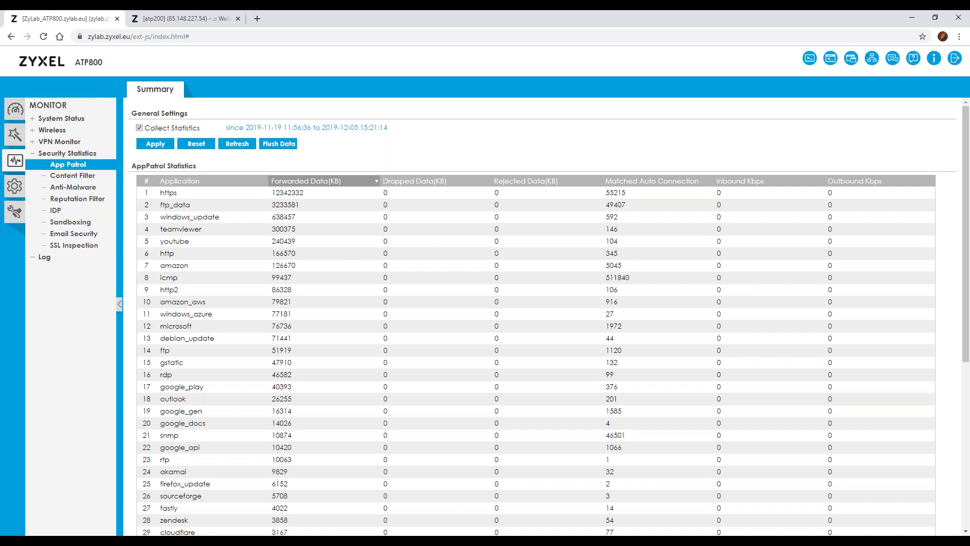
click(298, 192)
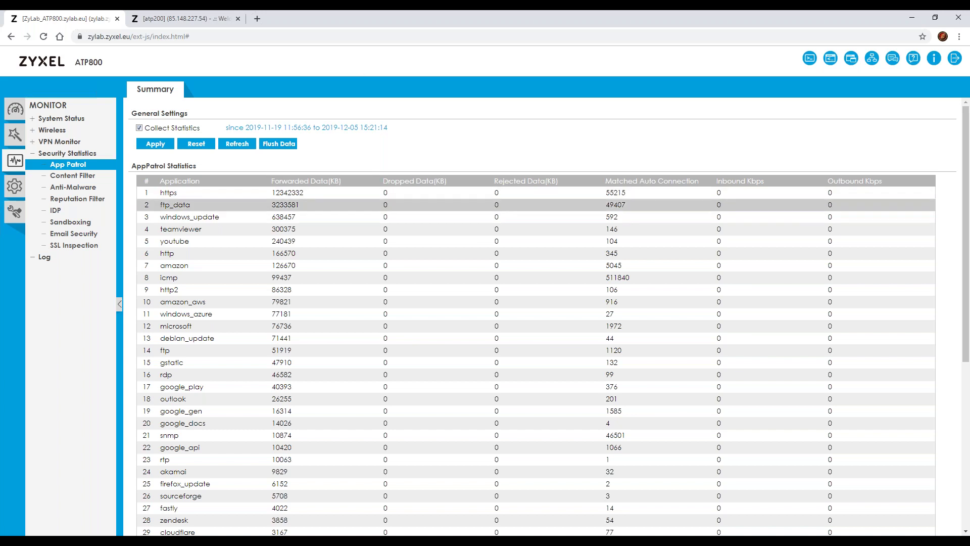
click(79, 167)
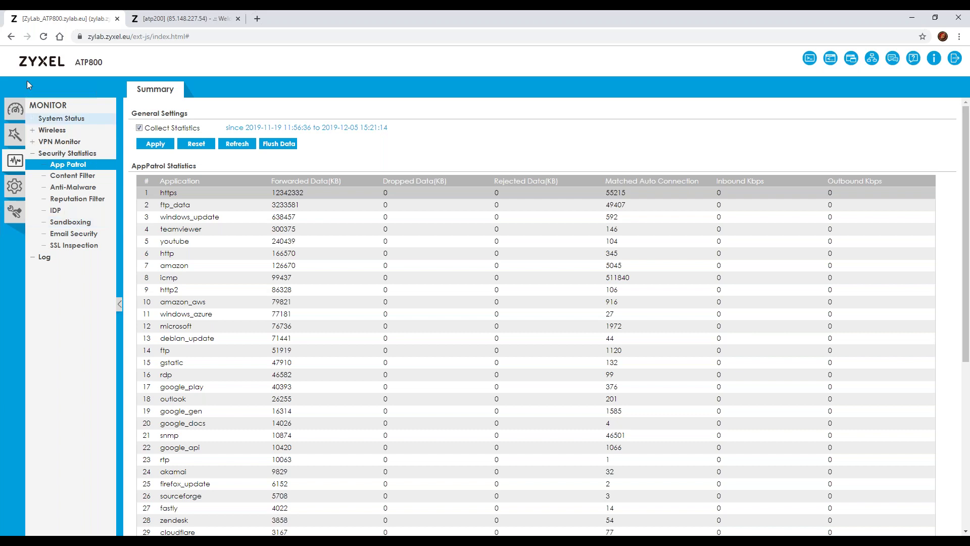
click(55, 130)
click(56, 130)
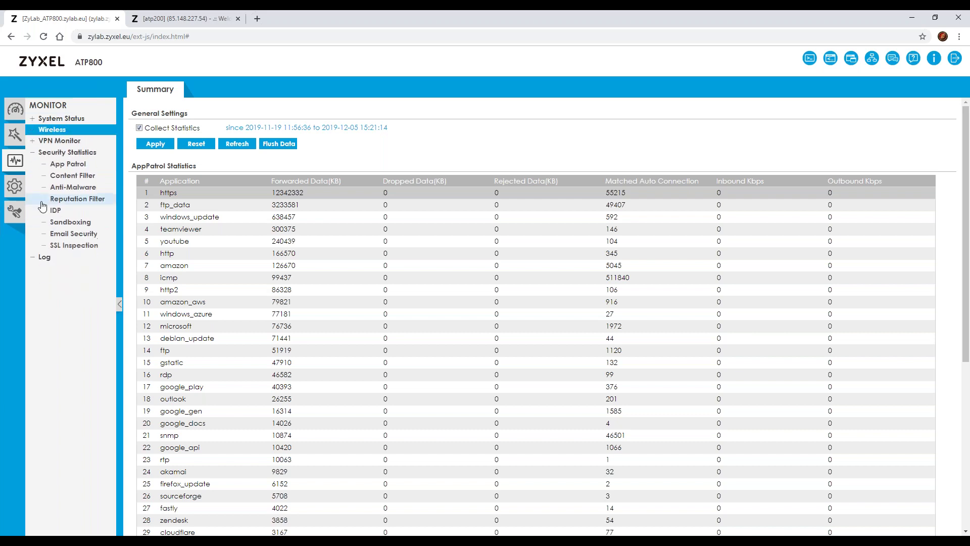
click(74, 167)
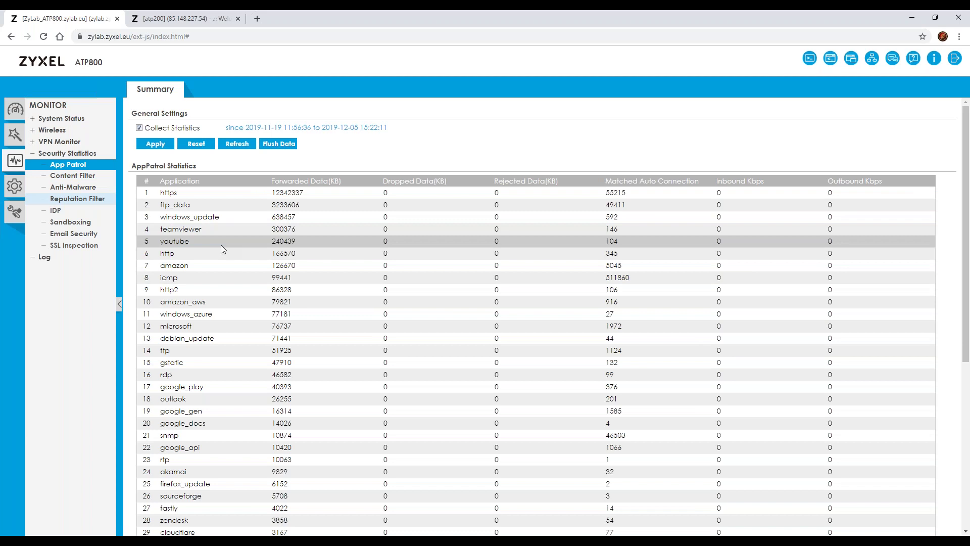
Move the App Patrol statistics to page 2, entries 51–100 of 128.
scroll(235, 254, down, 3)
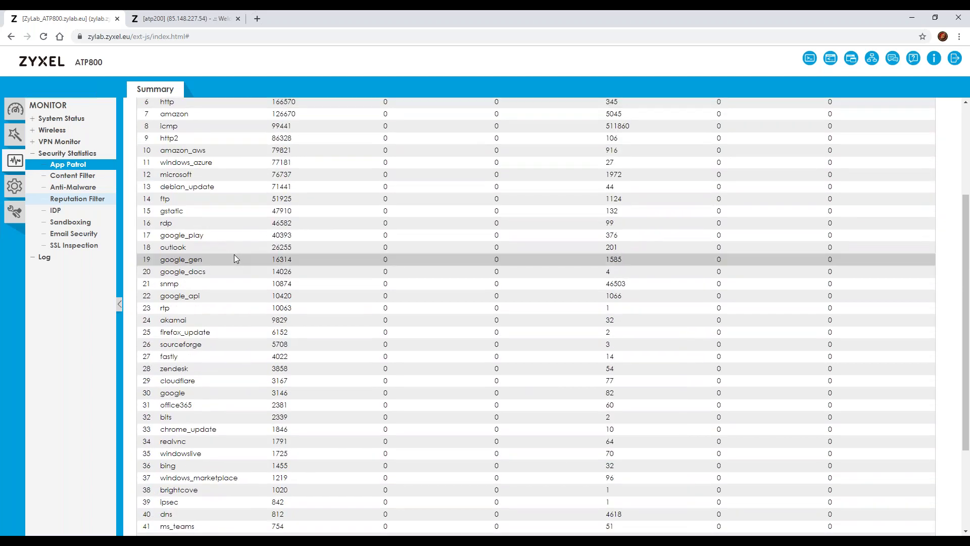
scroll(234, 258, down, 2)
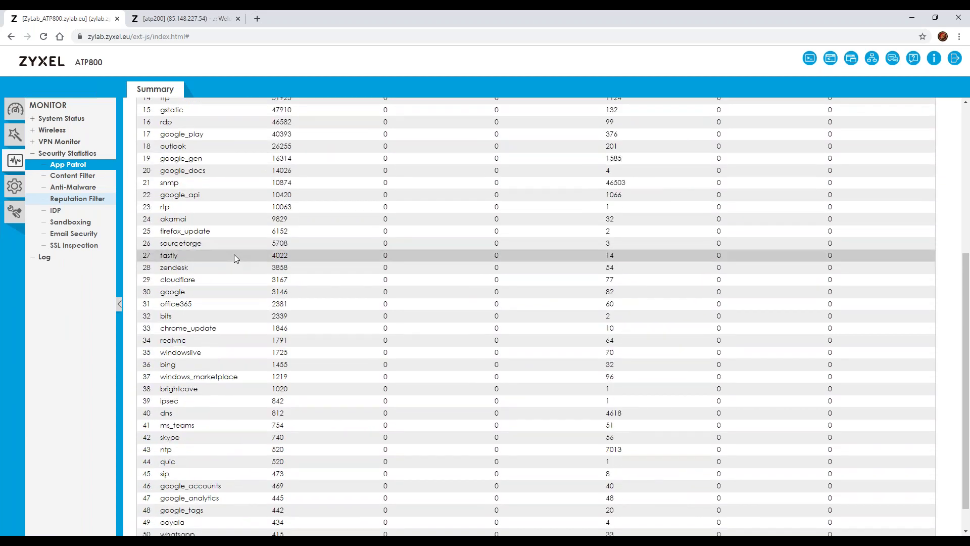
scroll(234, 254, down, 1)
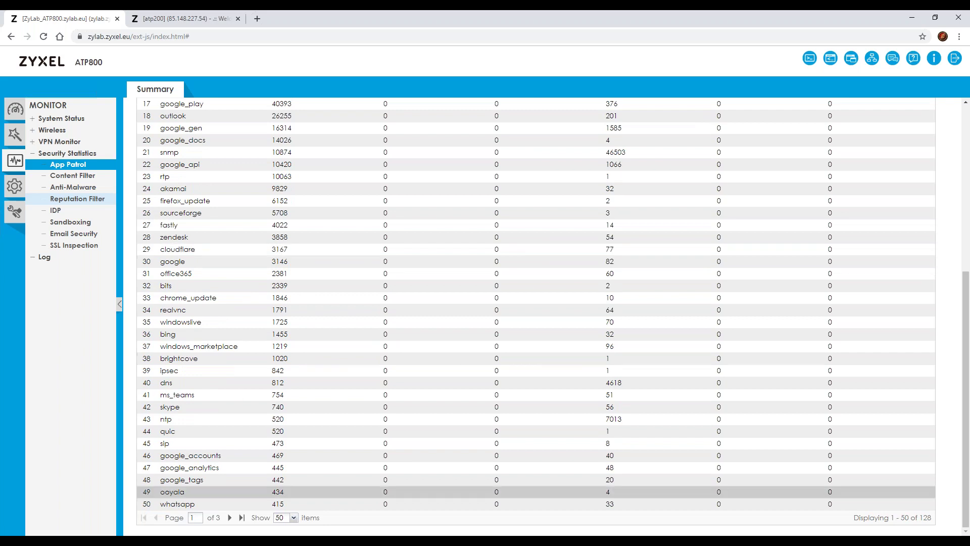
click(231, 518)
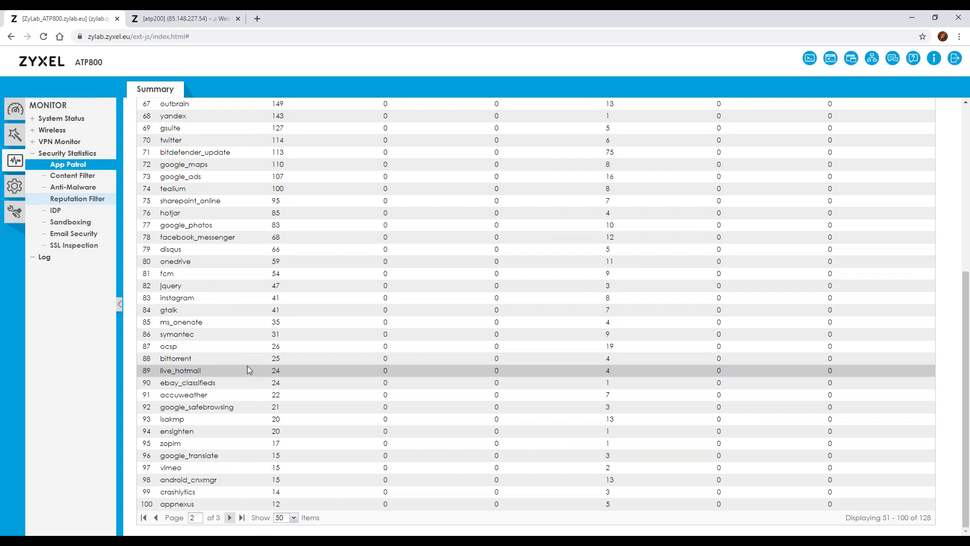
scroll(248, 367, up, 3)
scroll(249, 369, up, 2)
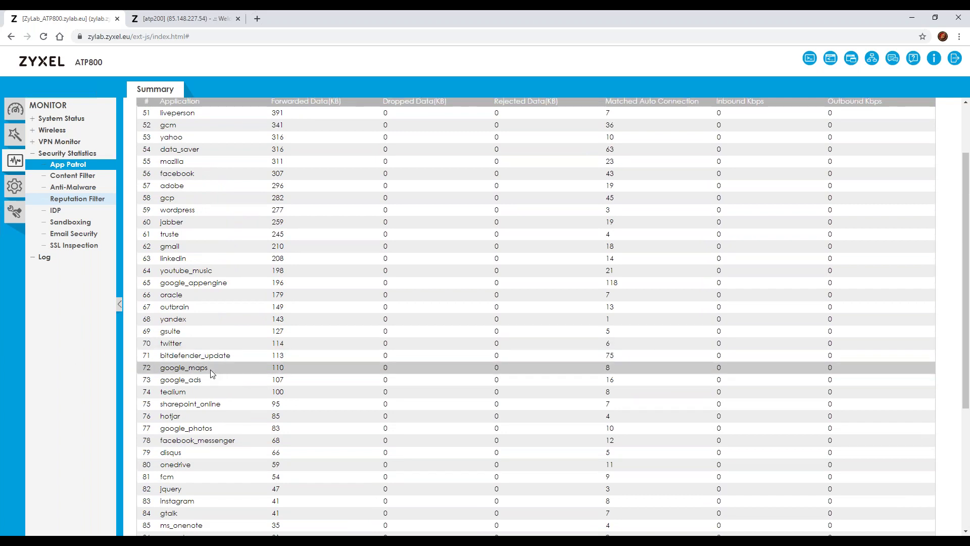
scroll(210, 369, up, 2)
click(68, 176)
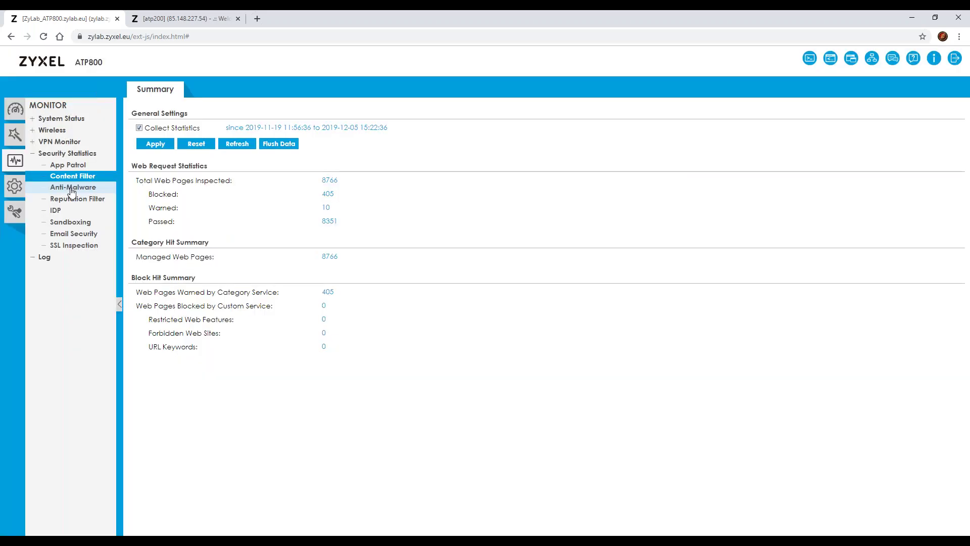
View the Anti-Malware, Reputation Filter, Sandboxing and Email Security statistics, ending on Reputation Filter hit counts.
click(72, 189)
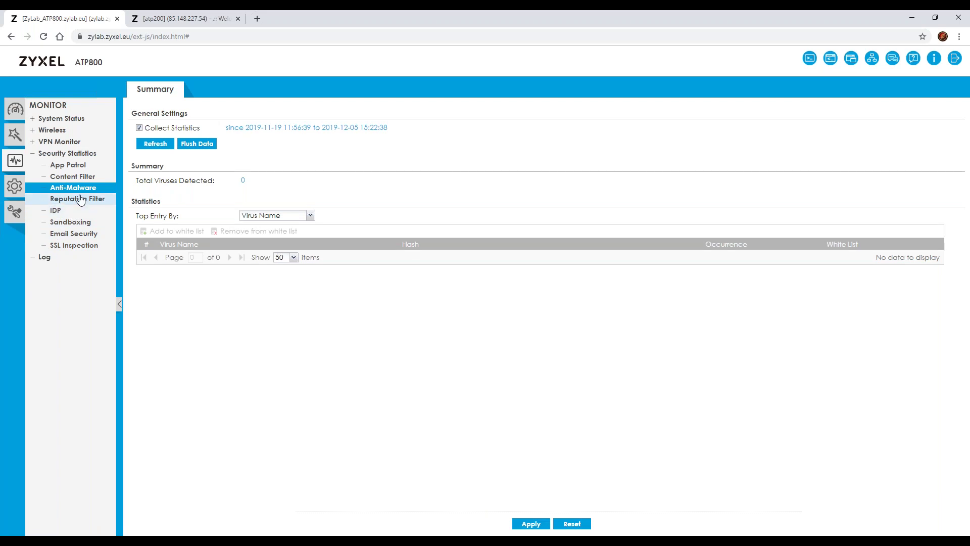
click(83, 202)
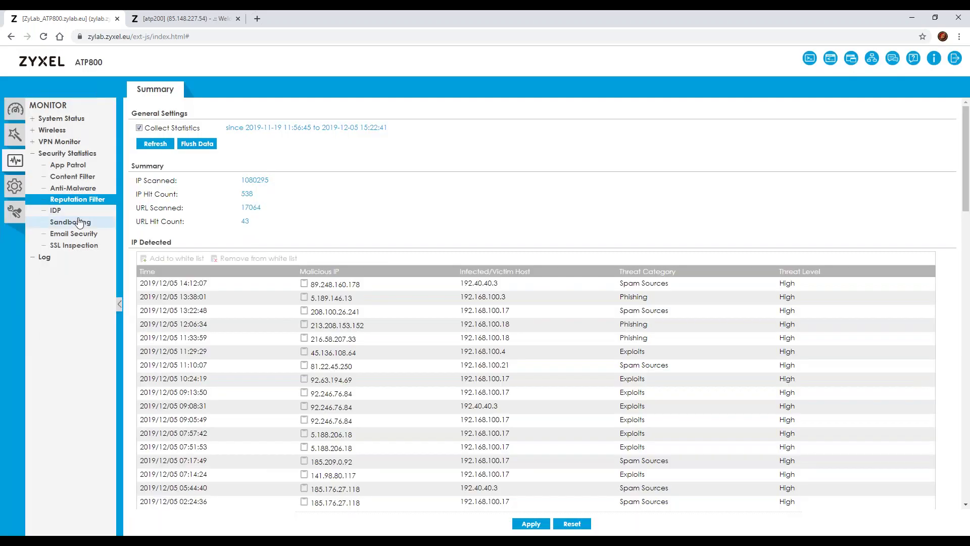
click(80, 223)
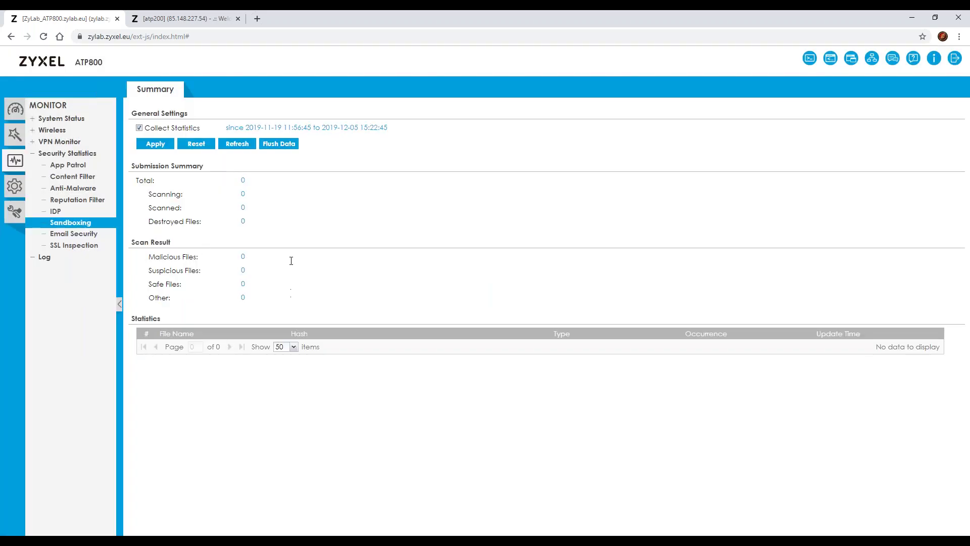
click(71, 233)
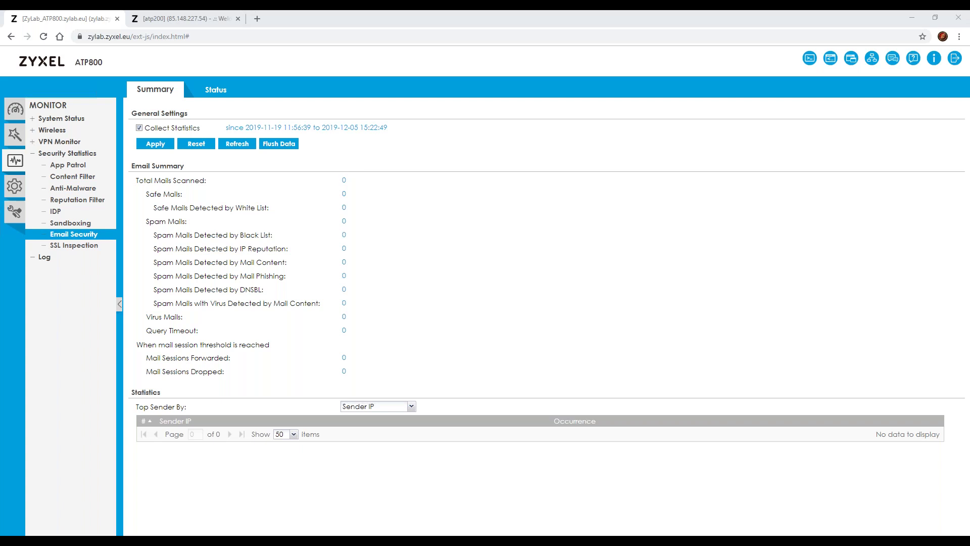
click(73, 199)
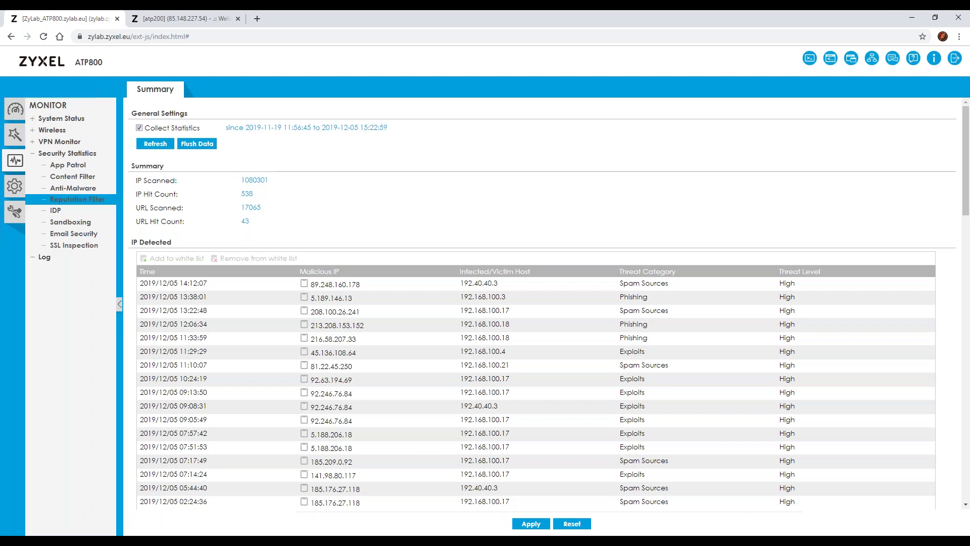
click(15, 187)
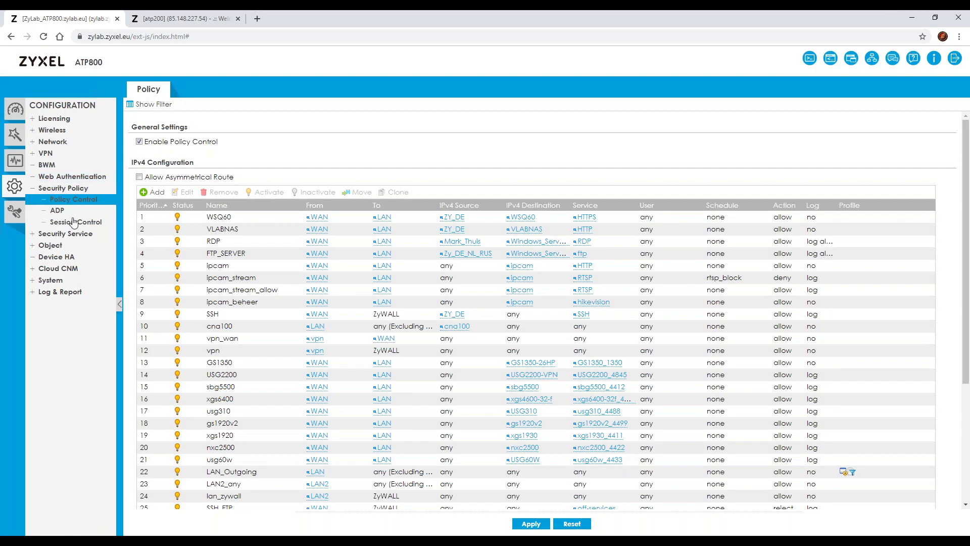
Open Security Service > Reputation Filter to show the IP Reputation General settings.
click(77, 281)
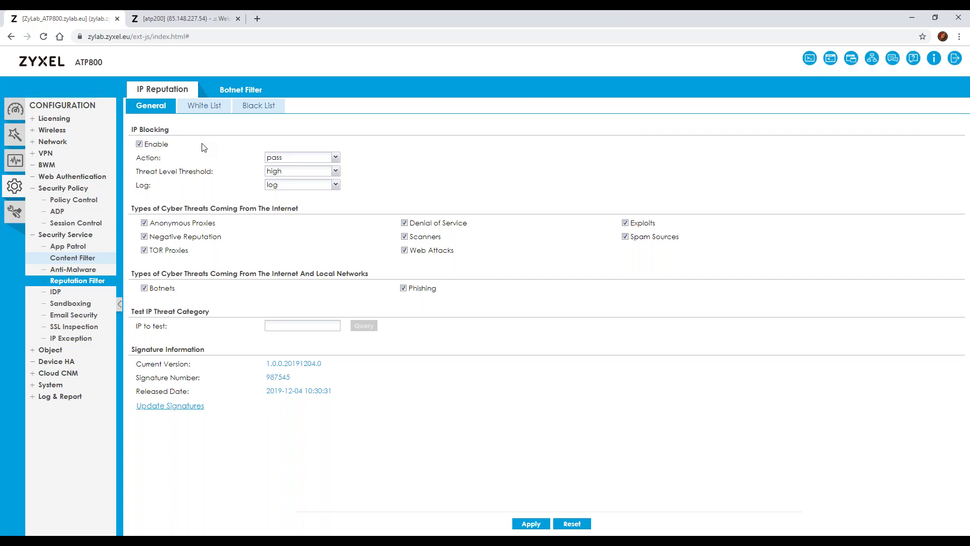
Check the empty IP Reputation White List and Black List, ending on the White List.
click(206, 109)
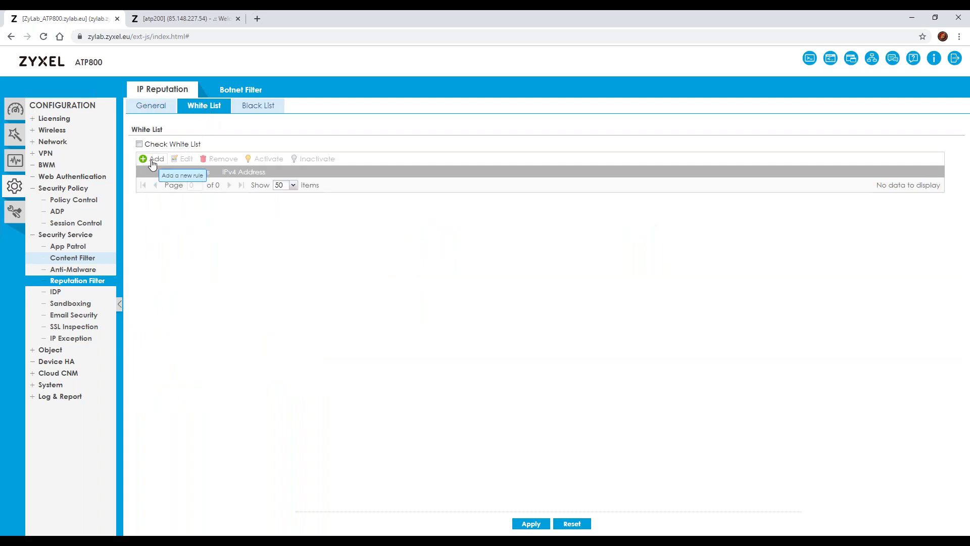
click(163, 109)
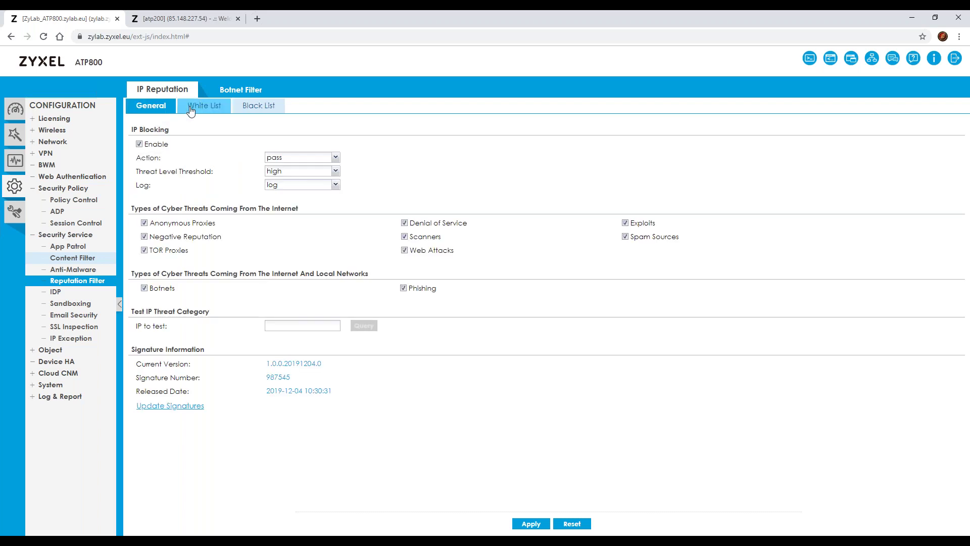
click(196, 108)
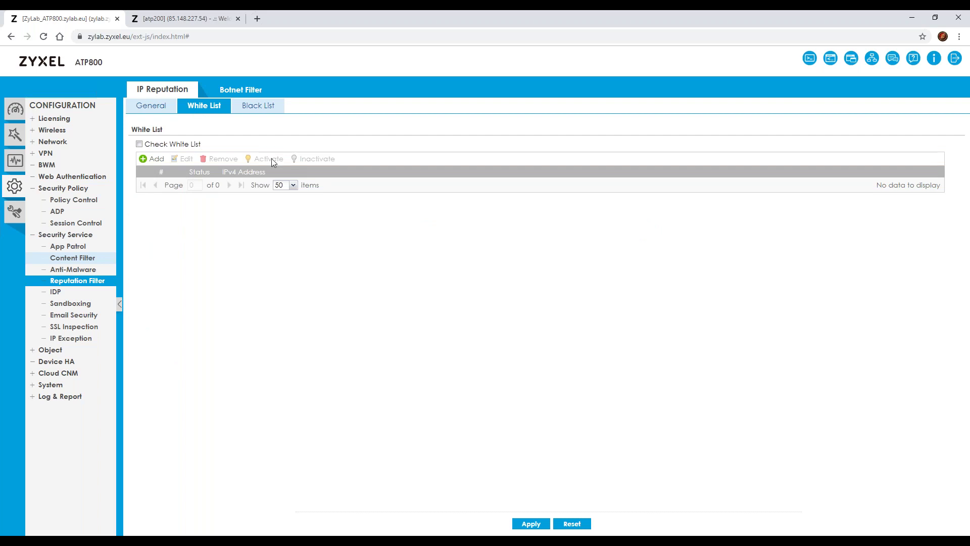
click(272, 112)
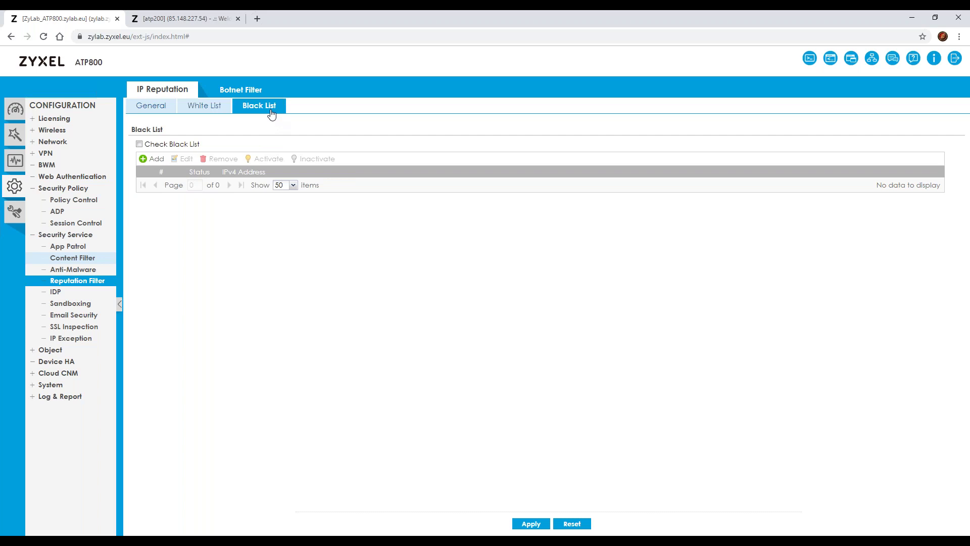
click(195, 114)
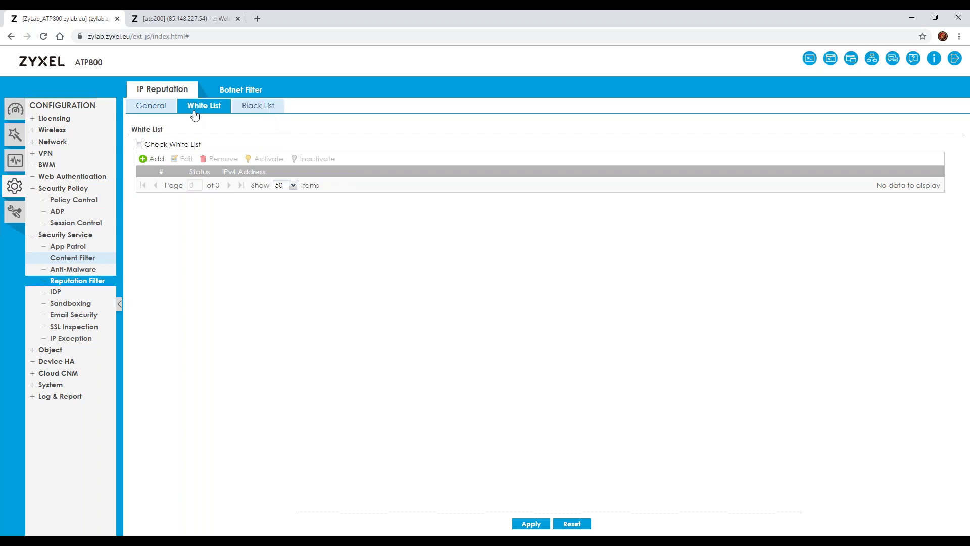